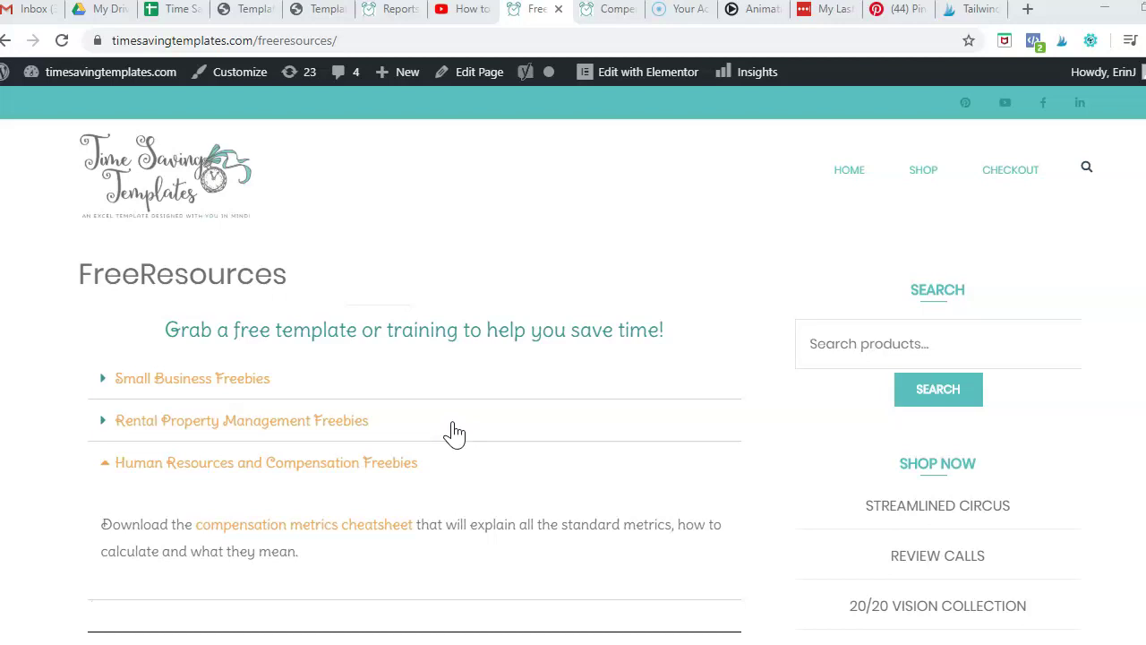
- Scroll through the Compensation Analytics PDF page's metric list: Compa-ratio, Market Index, Range Penetration
{"action": "left_click", "coordinate": [448, 437]}
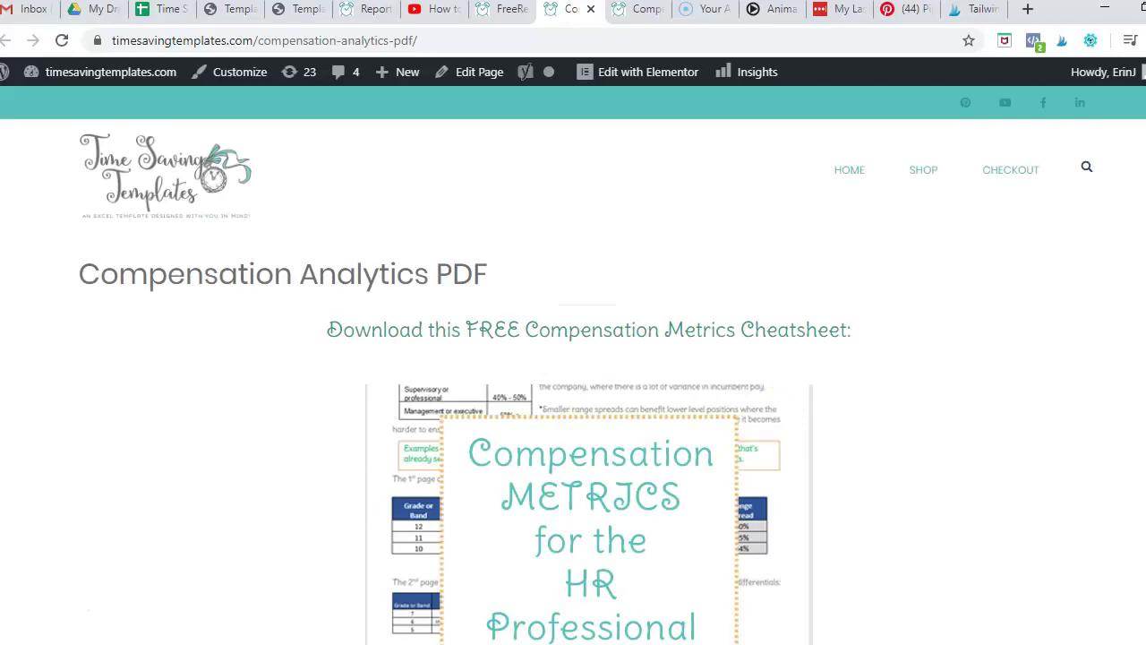
{"action": "scroll", "coordinate": [447, 266], "scroll_direction": "down", "scroll_amount": 10}
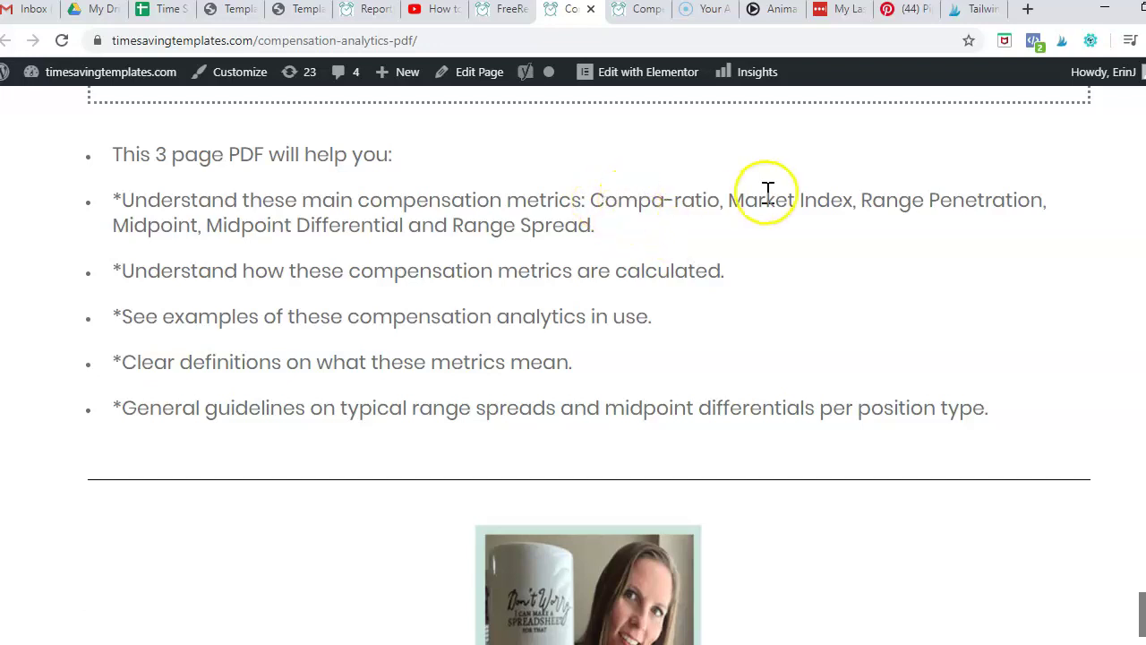
{"action": "mouse_move", "coordinate": [223, 643]}
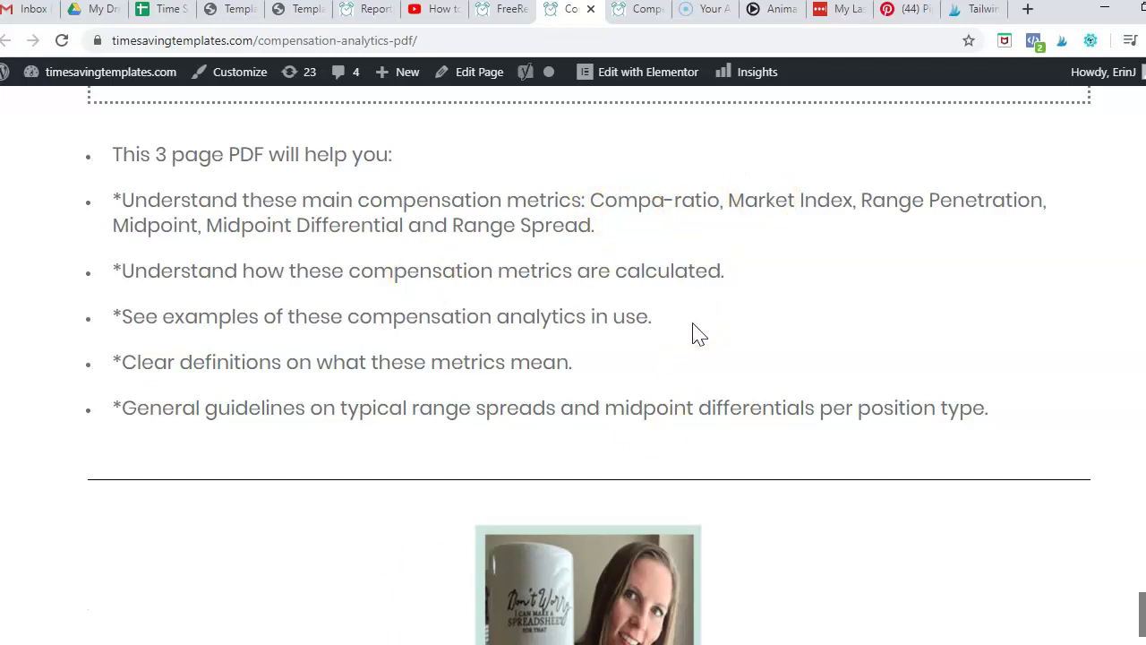
{"action": "scroll", "coordinate": [936, 328], "scroll_direction": "up", "scroll_amount": 4}
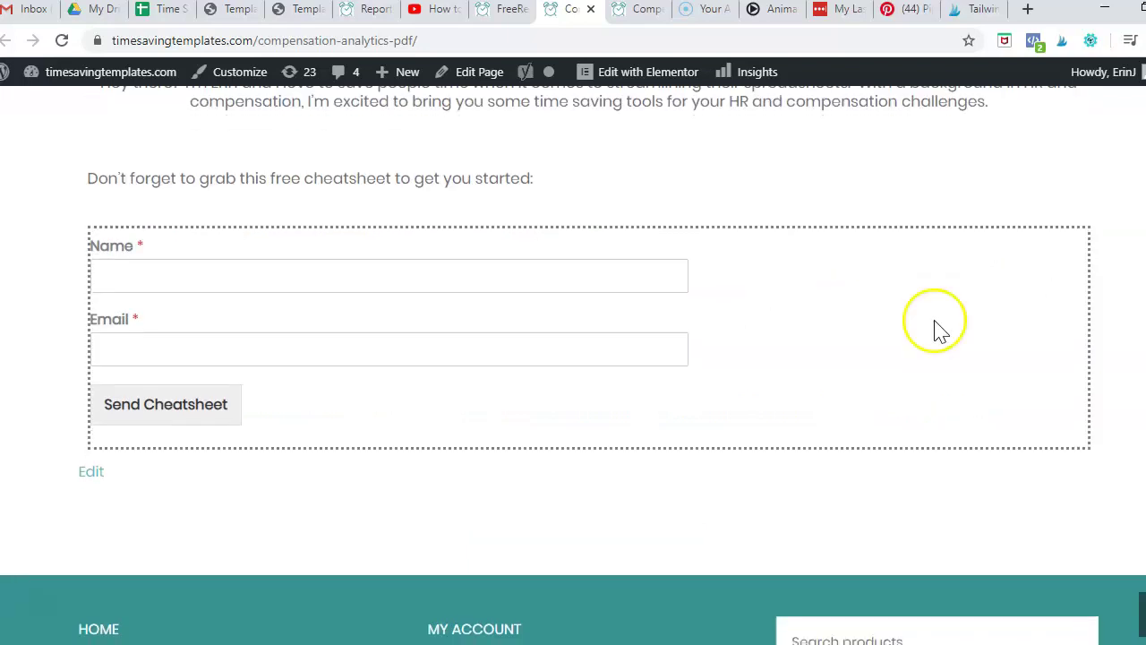
{"action": "scroll", "coordinate": [937, 328], "scroll_direction": "down", "scroll_amount": 4}
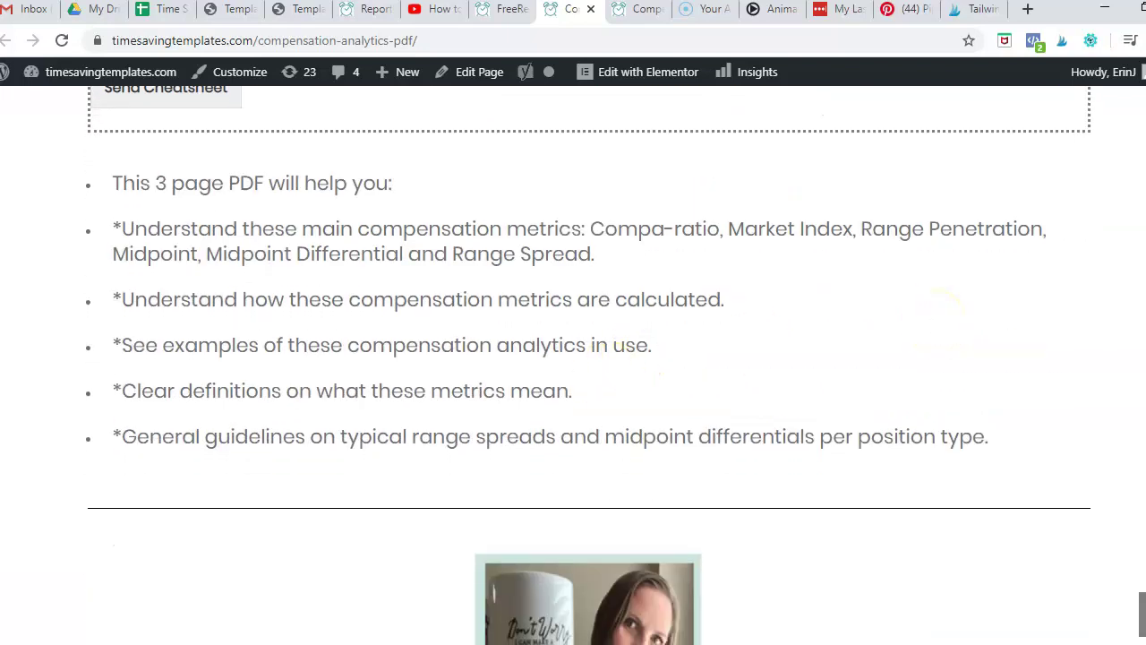
{"action": "mouse_move", "coordinate": [312, 644]}
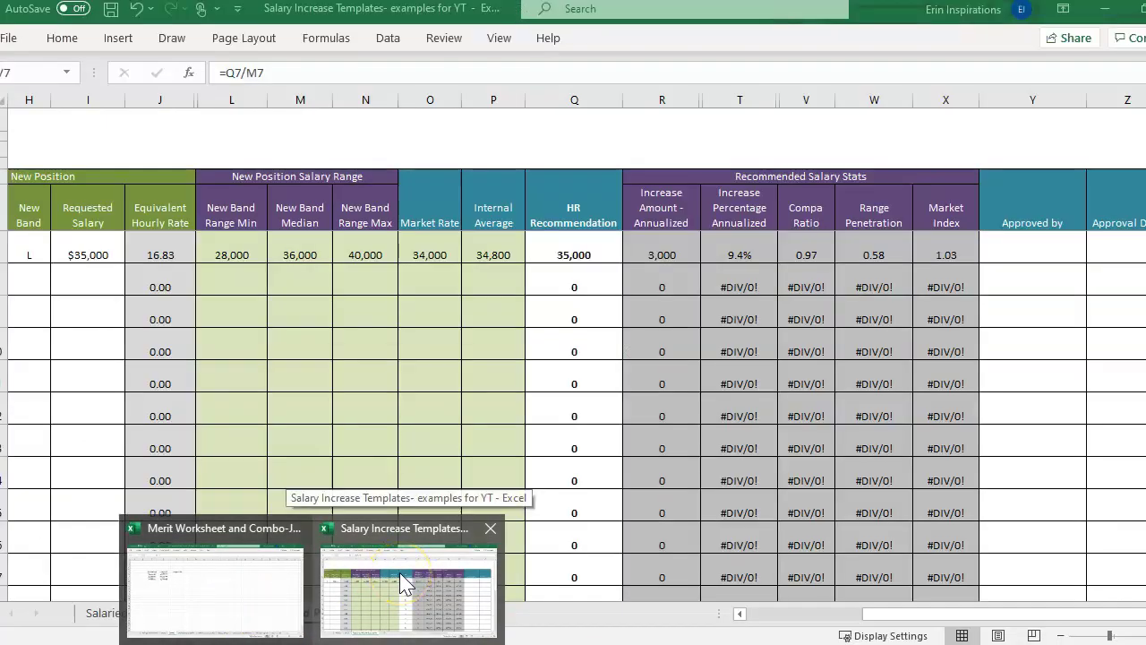
- In Salary Increase Templates, select the Compa Ratio column and glance at the Salaried sheet
{"action": "left_click", "coordinate": [403, 580]}
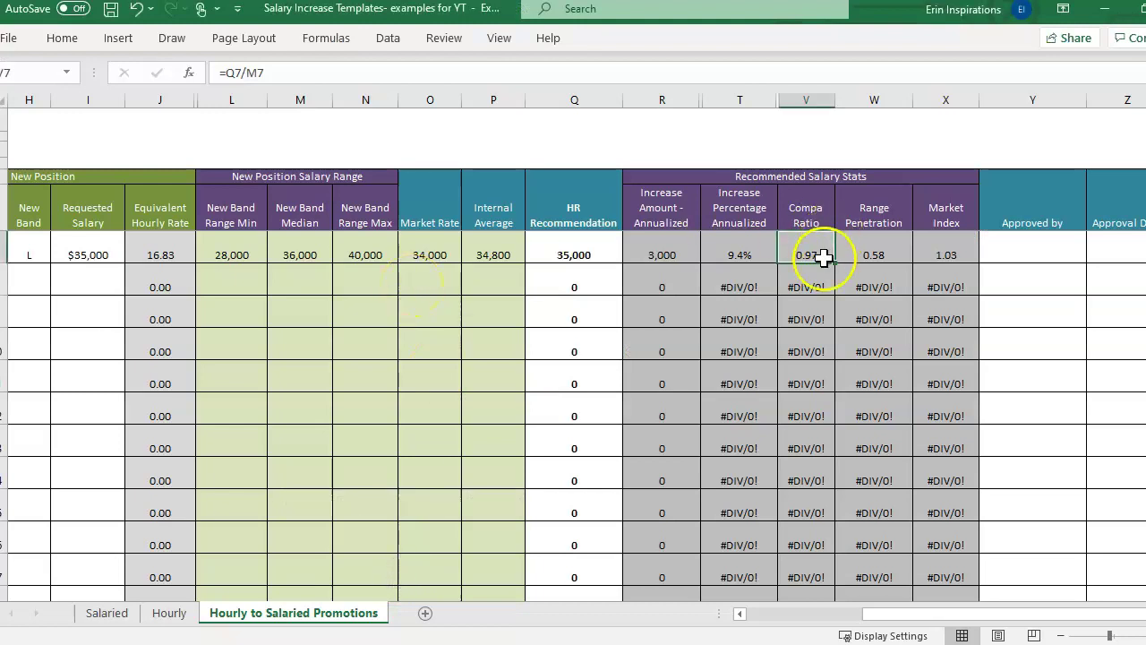
{"action": "left_click", "coordinate": [811, 99]}
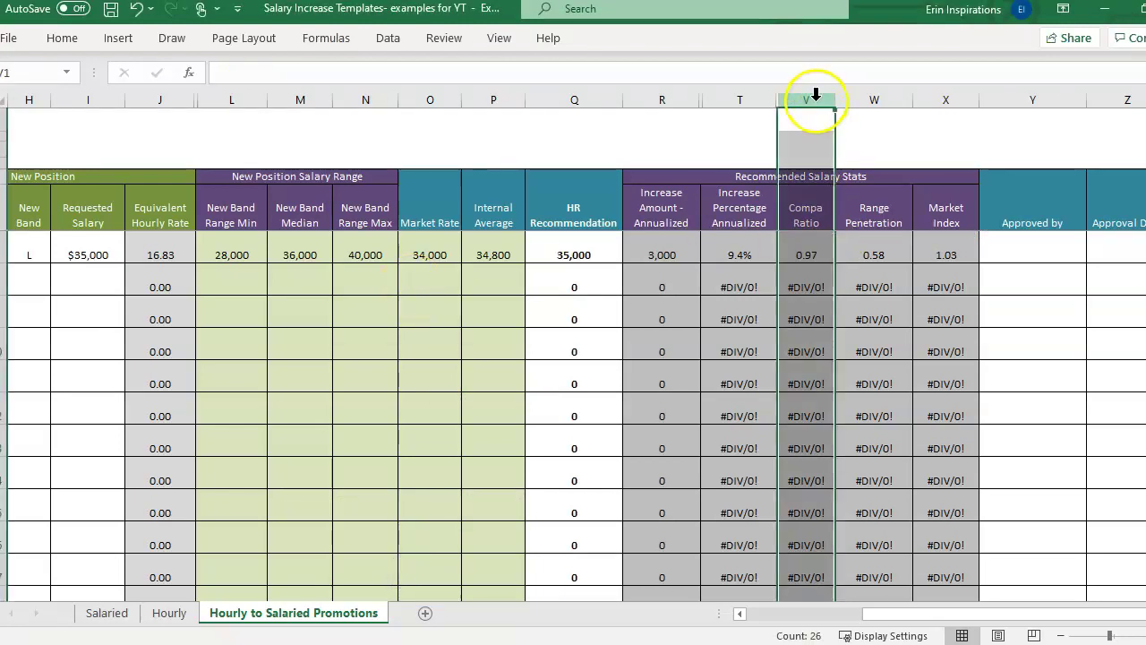
{"action": "left_click_drag", "start_coordinate": [900, 614], "coordinate": [748, 634]}
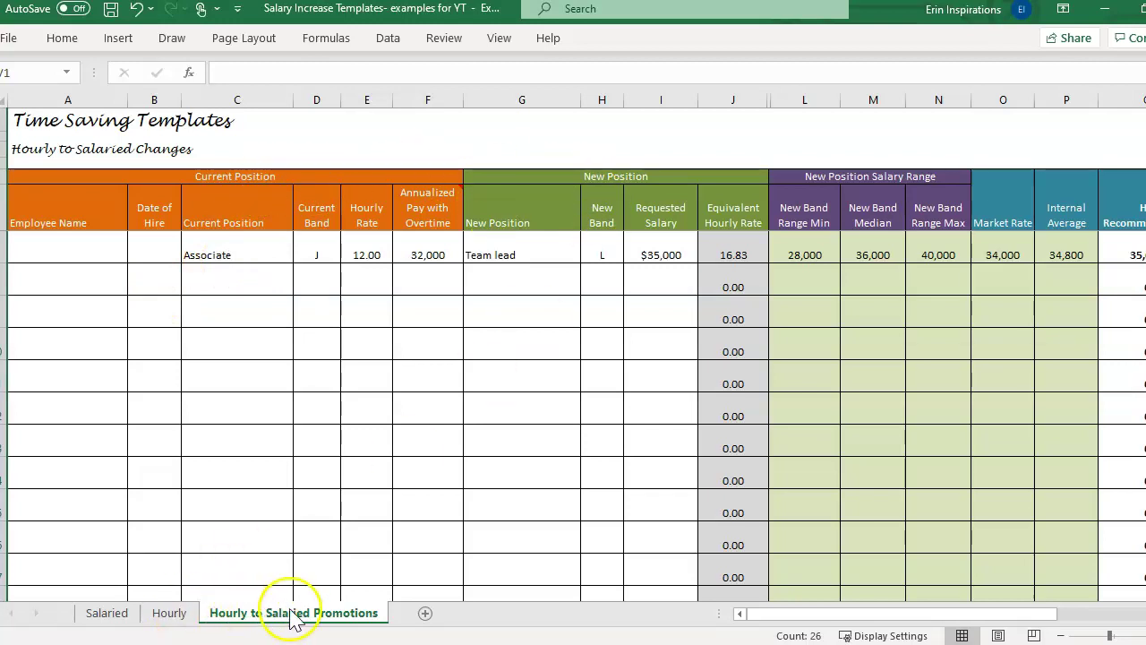
{"action": "left_click", "coordinate": [110, 614]}
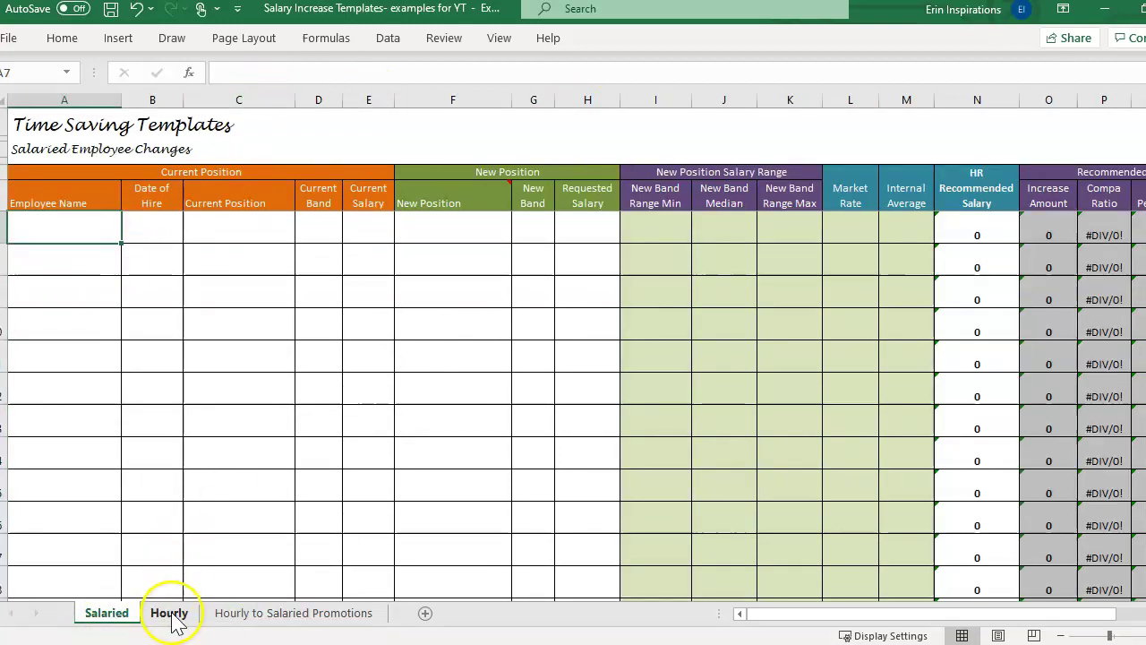
{"action": "left_click", "coordinate": [333, 613]}
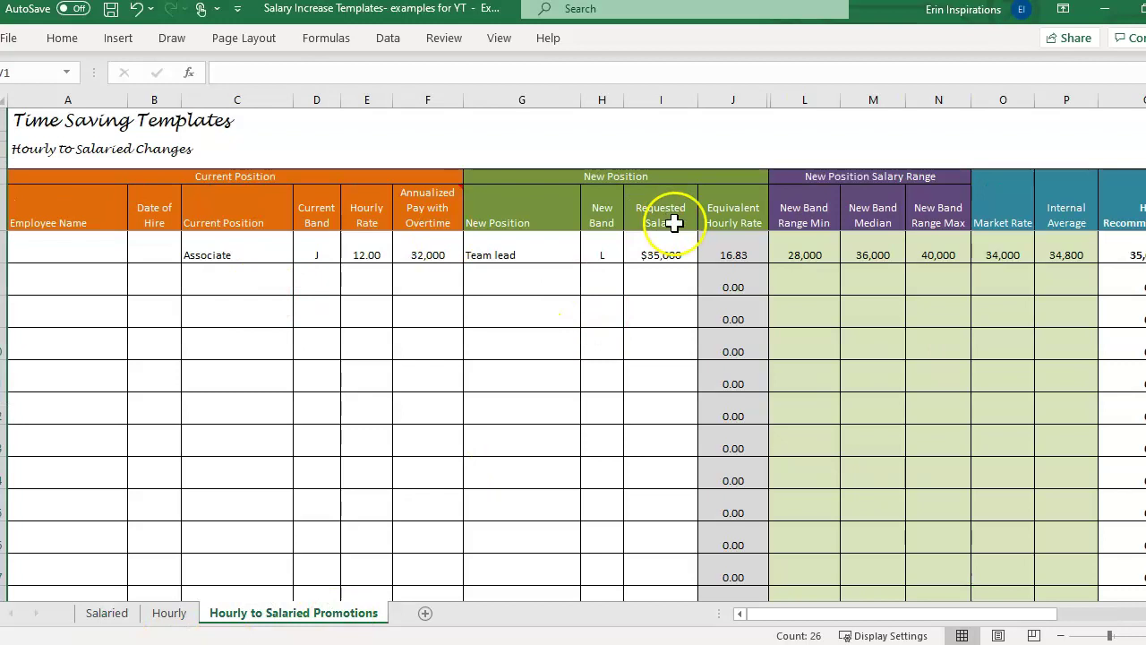
- Step across the salary range headings and view V7's =Q7/M7 compa-ratio formula unchanged
{"action": "left_click", "coordinate": [832, 210]}
{"action": "key", "text": "Right"}
{"action": "key", "text": "Right"}
{"action": "key", "text": "Right"}
{"action": "key", "text": "Right"}
{"action": "key", "text": "Right"}
{"action": "key", "text": "Right"}
{"action": "key", "text": "Right"}
{"action": "key", "text": "Right"}
{"action": "key", "text": "Right"}
{"action": "key", "text": "Right"}
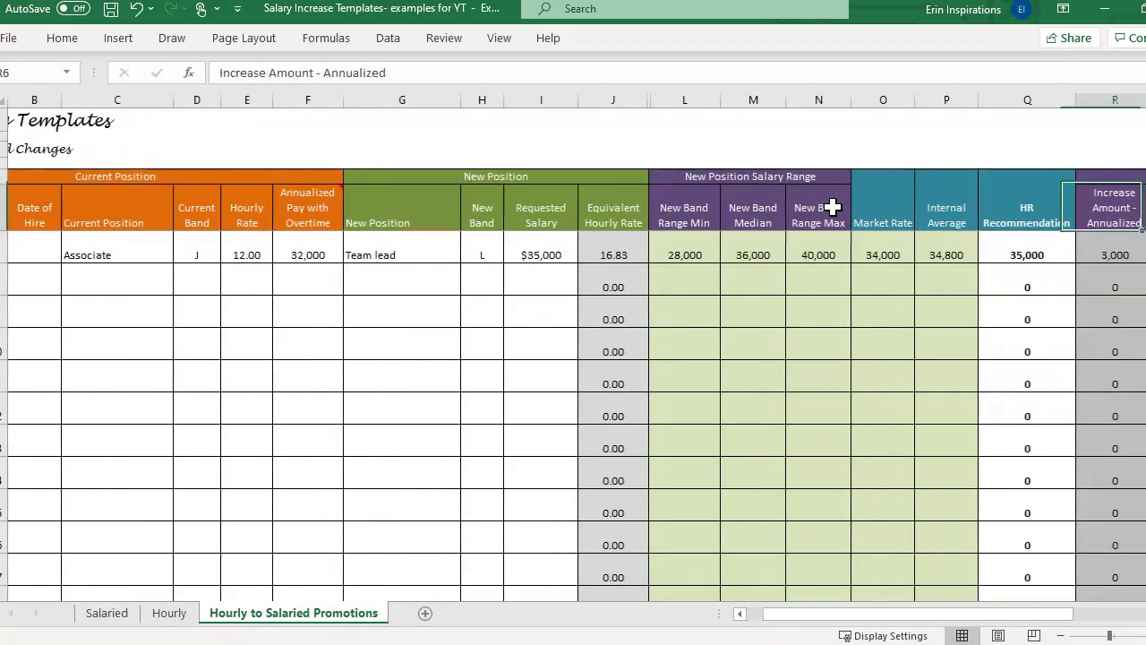
{"action": "key", "text": "Right"}
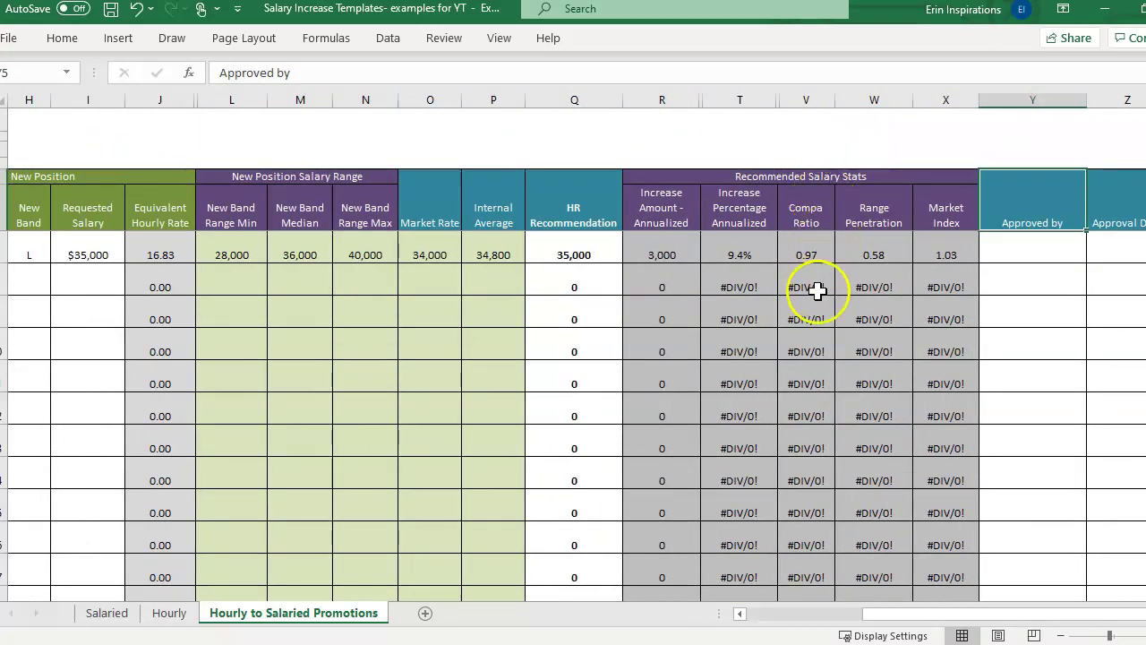
{"action": "double_click", "coordinate": [815, 252]}
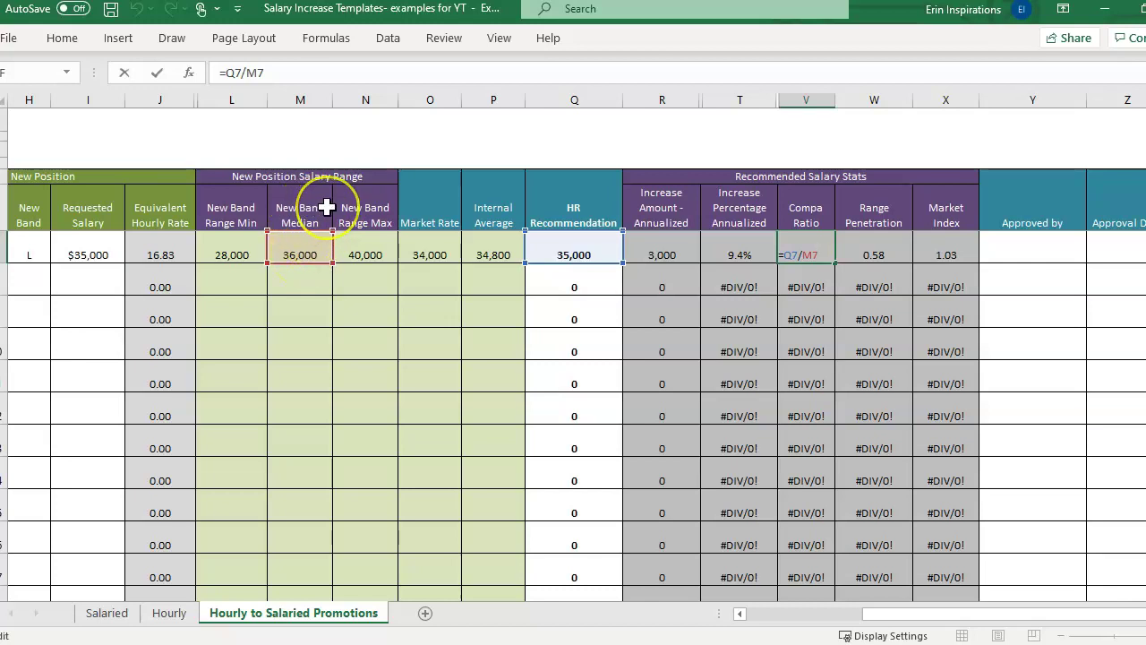
{"action": "key", "text": "Escape"}
- In Merit Worksheet, open Merit Increase Details and move along row 16 to Band Min
{"action": "left_click", "coordinate": [251, 607]}
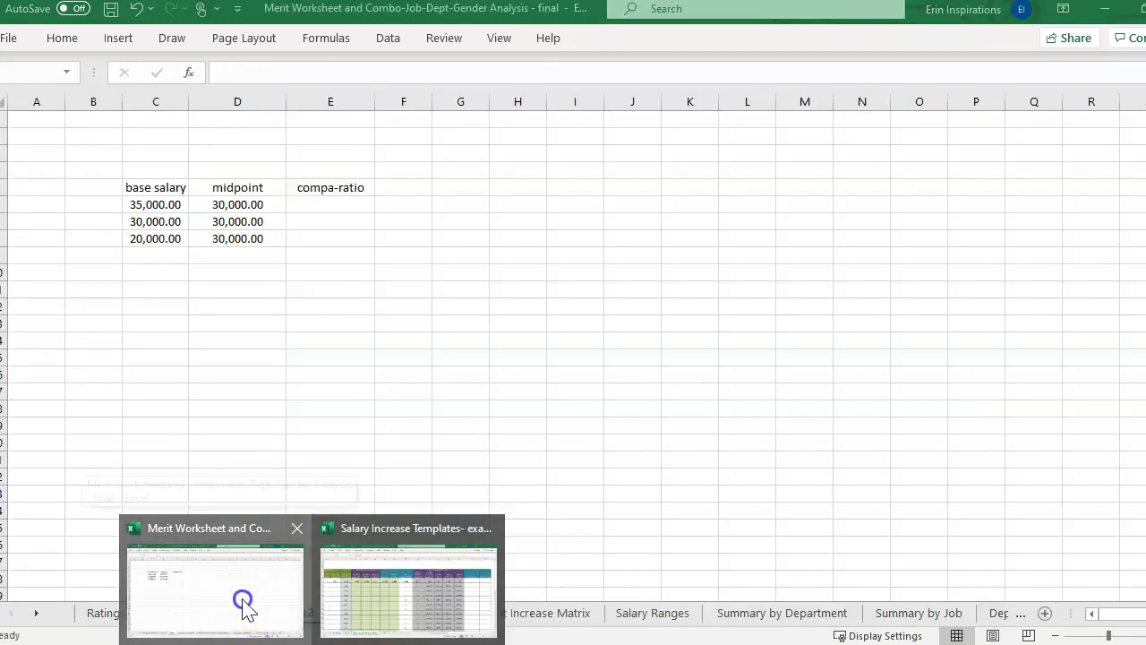
{"action": "left_click", "coordinate": [443, 612]}
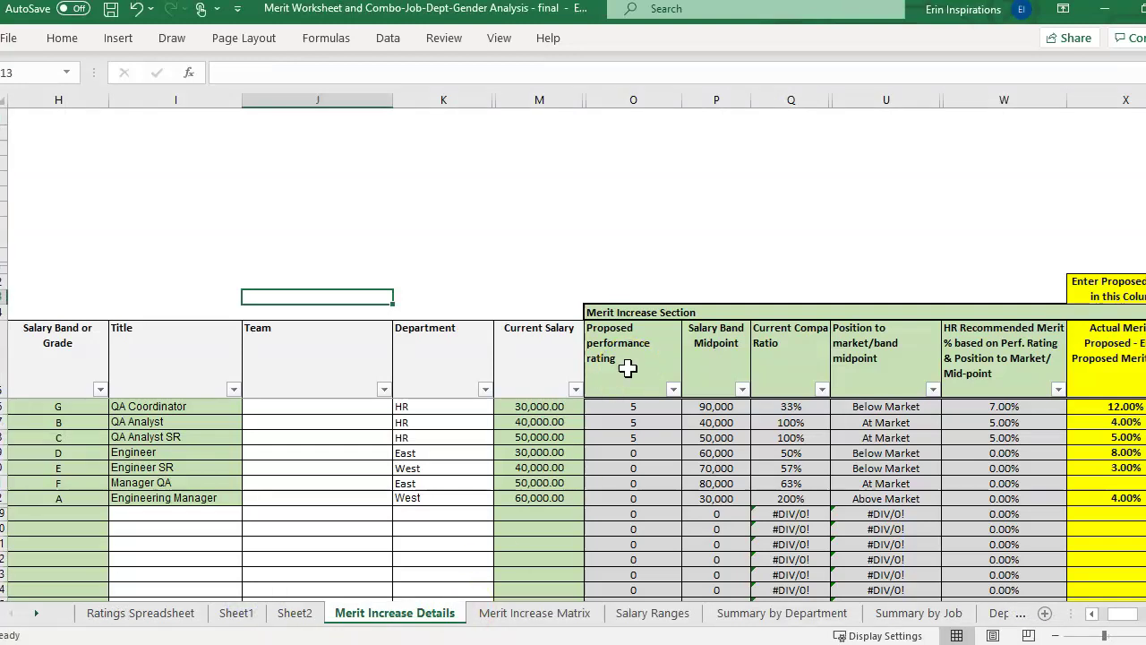
{"action": "key", "text": "Down"}
{"action": "key", "text": "Down"}
{"action": "key", "text": "Down"}
{"action": "key", "text": "Left"}
{"action": "key", "text": "Home"}
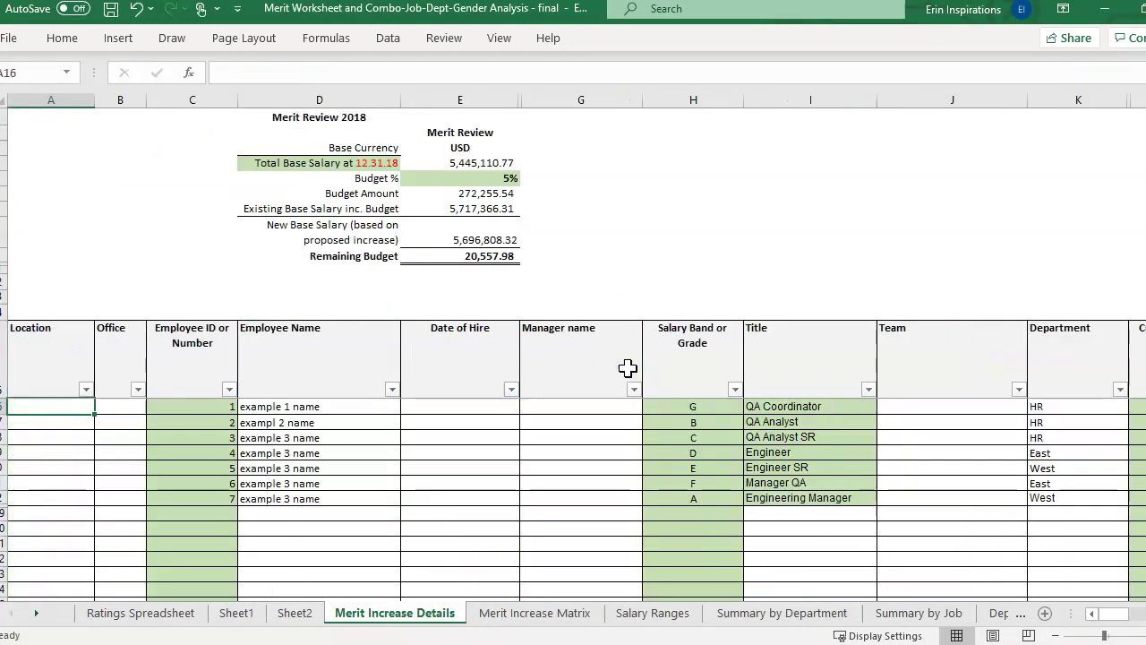
{"action": "key", "text": "Right"}
{"action": "key", "text": "Right"}
{"action": "key", "text": "Right"}
{"action": "key", "text": "Right"}
{"action": "key", "text": "Right"}
{"action": "key", "text": "Right"}
{"action": "key", "text": "Right"}
{"action": "key", "text": "Right"}
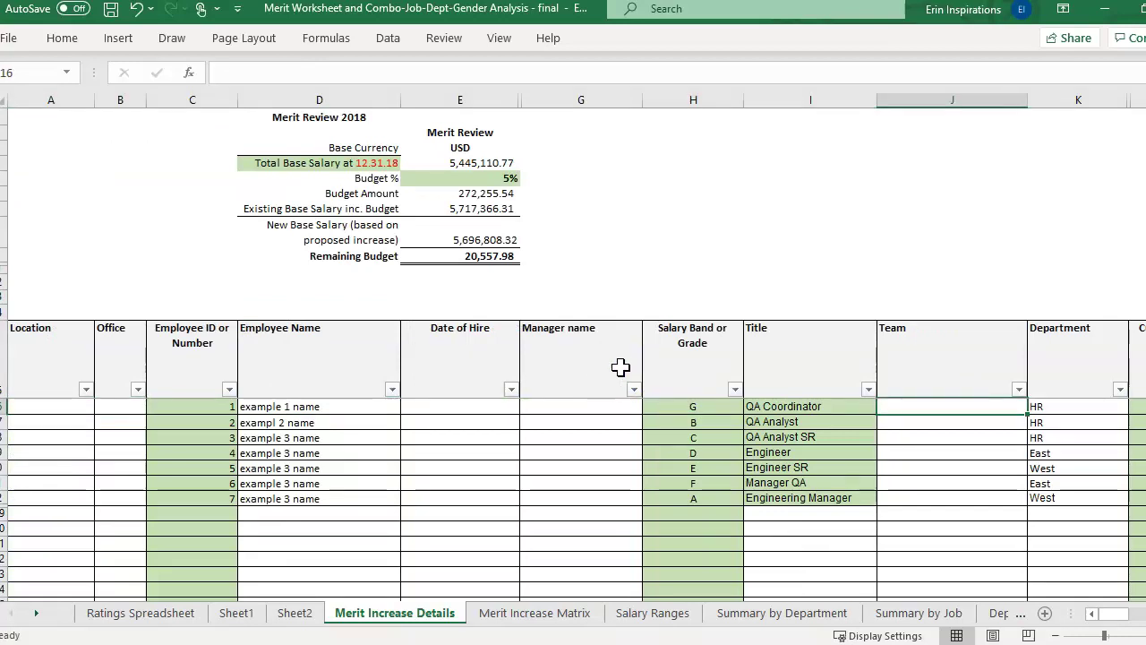
{"action": "key", "text": "Right"}
{"action": "key", "text": "Right"}
{"action": "key", "text": "Right"}
{"action": "key", "text": "Right"}
{"action": "key", "text": "Right"}
{"action": "key", "text": "Right"}
{"action": "key", "text": "Right"}
{"action": "key", "text": "Right"}
{"action": "key", "text": "Right"}
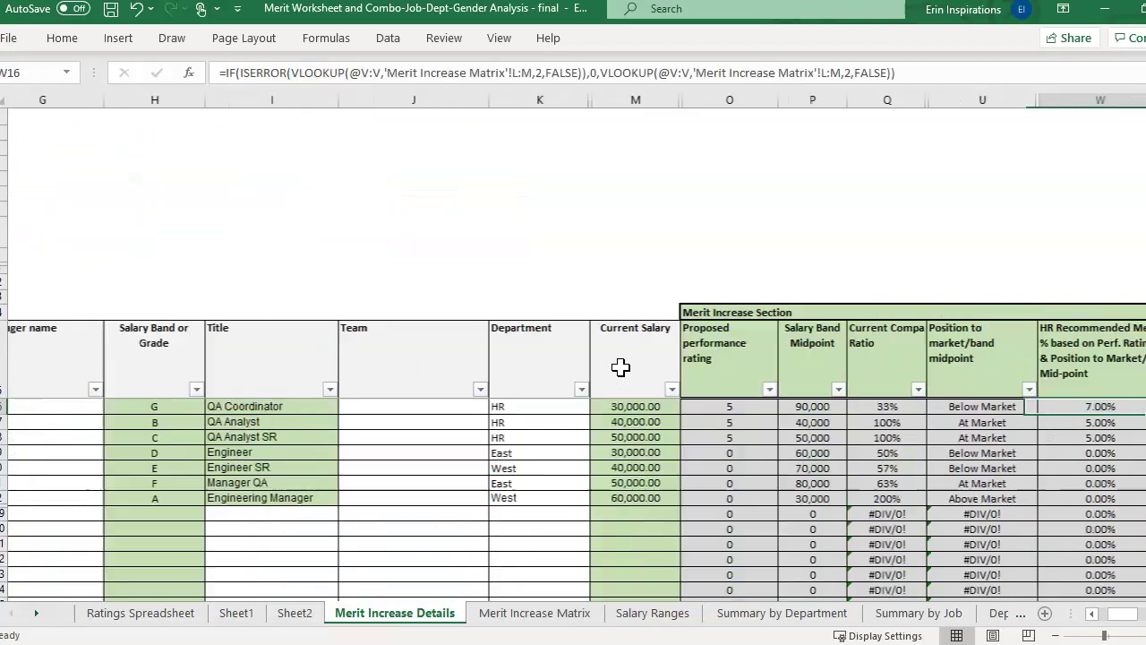
{"action": "key", "text": "Right"}
{"action": "key", "text": "Right"}
{"action": "key", "text": "Right"}
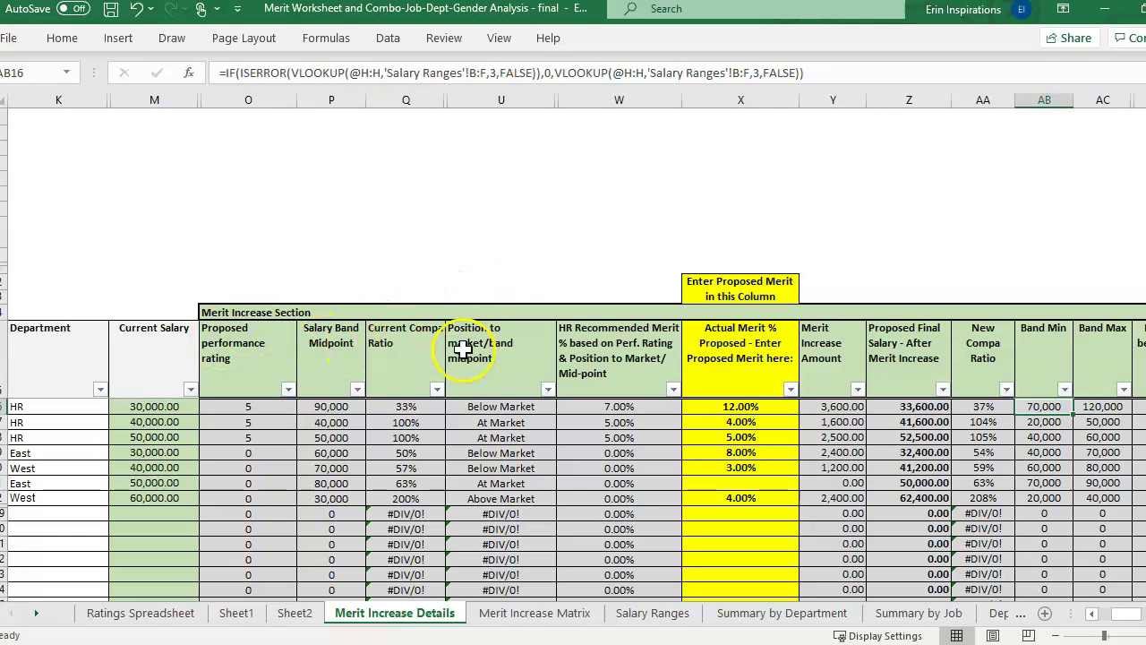
- Select the Current Compa Ratio column and view Q16's compa-ratio formula
{"action": "left_click", "coordinate": [417, 101]}
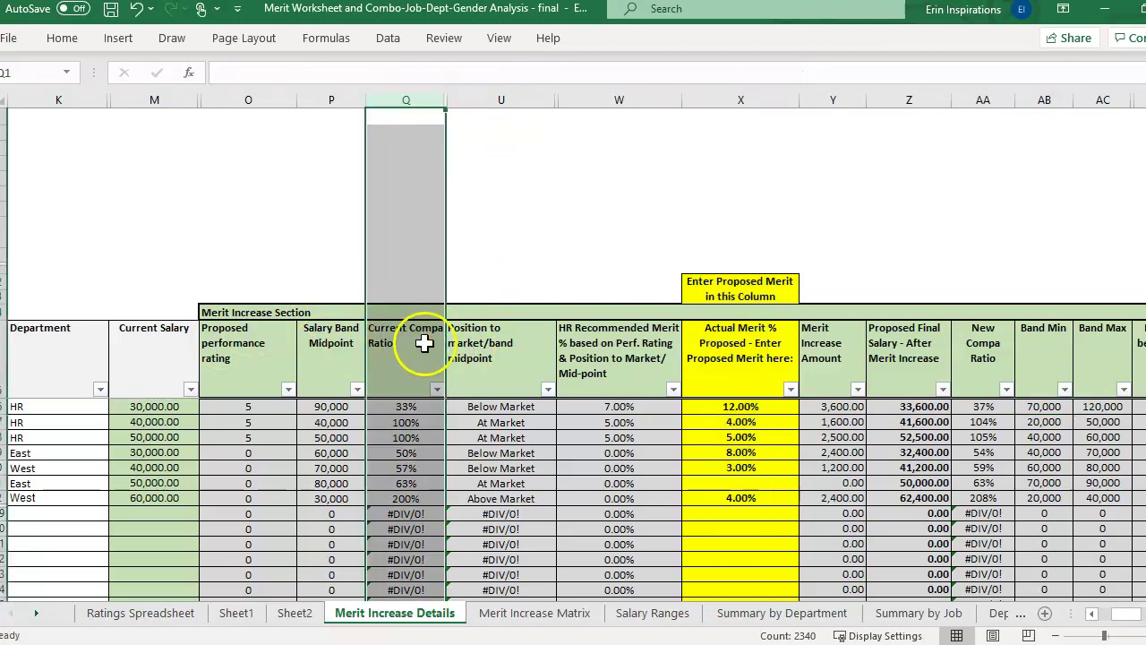
{"action": "left_click", "coordinate": [409, 420]}
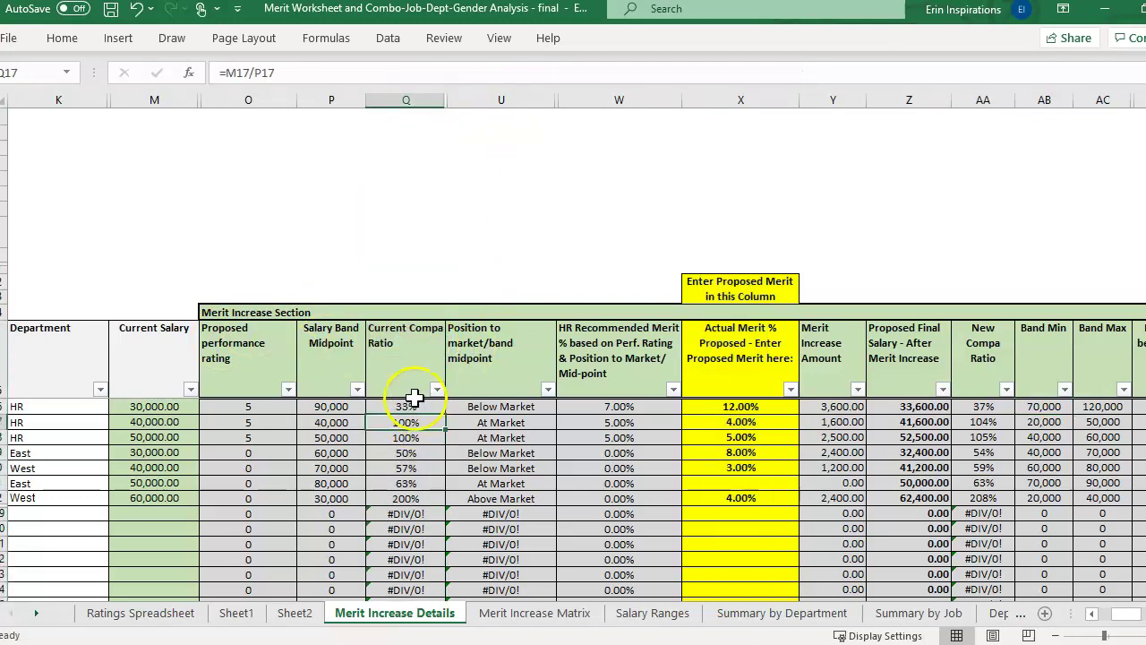
{"action": "double_click", "coordinate": [410, 404]}
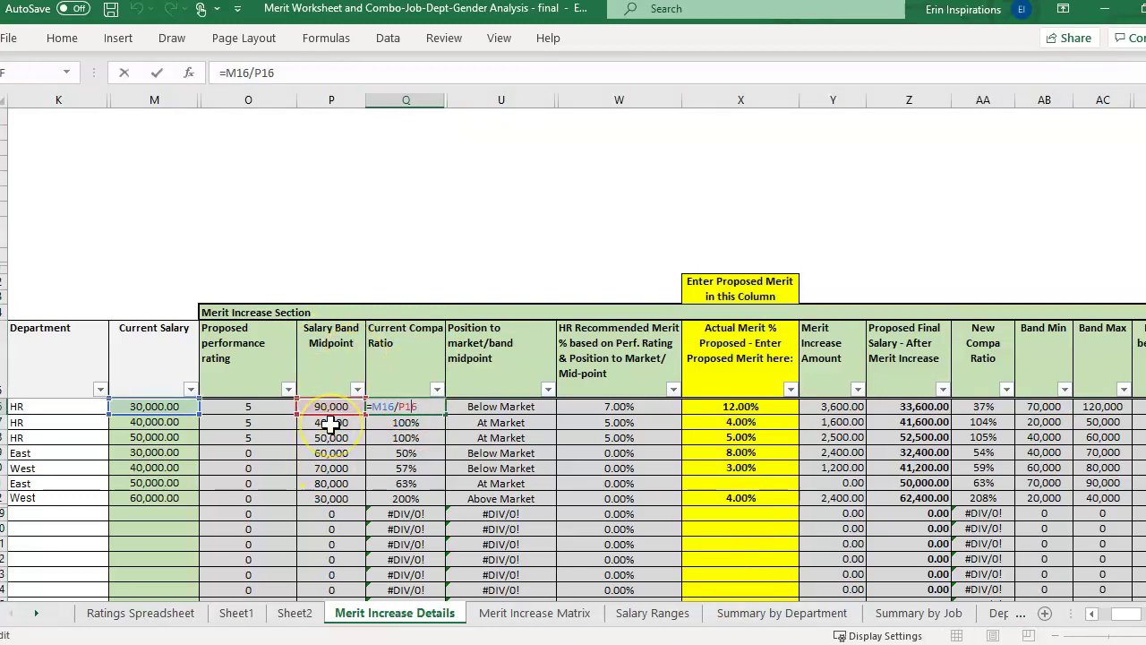
{"action": "key", "text": "Tab"}
{"action": "key", "text": "Tab"}
{"action": "key", "text": "Tab"}
{"action": "key", "text": "Tab"}
{"action": "key", "text": "Tab"}
{"action": "key", "text": "Tab"}
{"action": "key", "text": "Tab"}
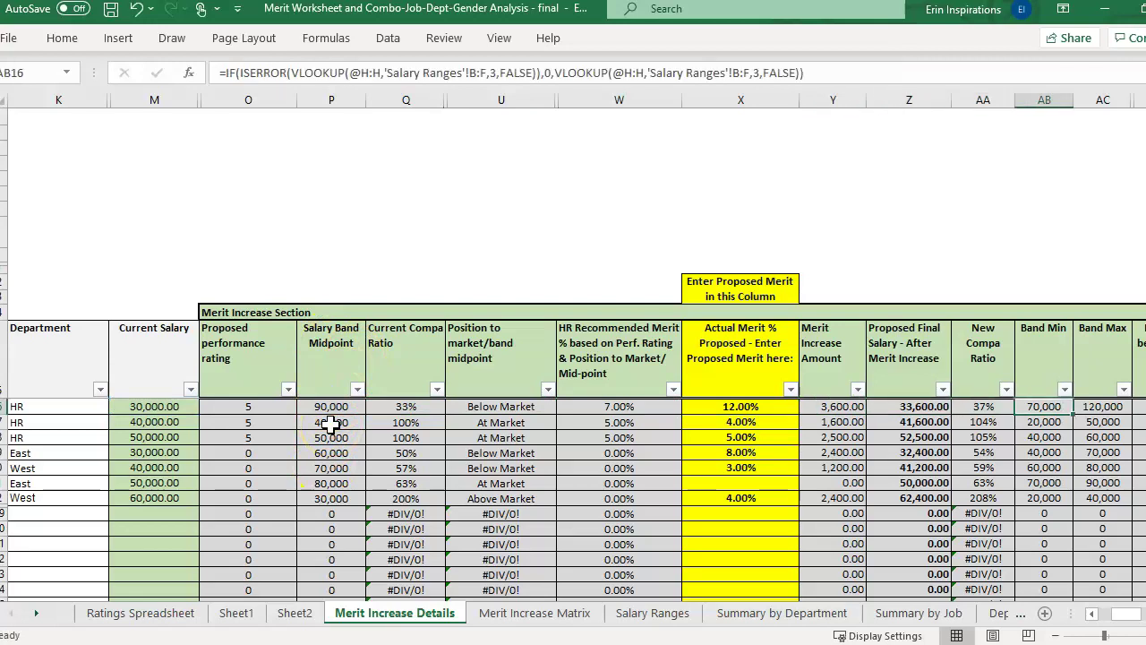
{"action": "key", "text": "Tab"}
{"action": "key", "text": "Tab"}
{"action": "key", "text": "Tab"}
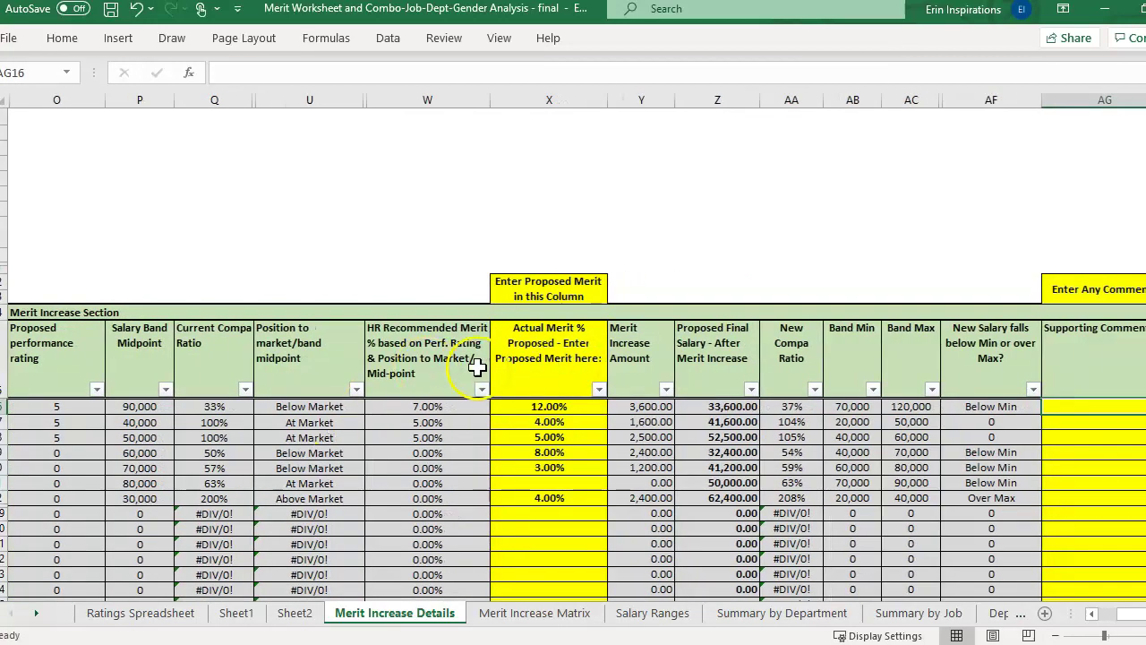
- View the New Compa Ratio formula =Z16/P16 (37%) in AA16 without changing it
{"action": "left_click", "coordinate": [799, 407]}
{"action": "double_click", "coordinate": [808, 407]}
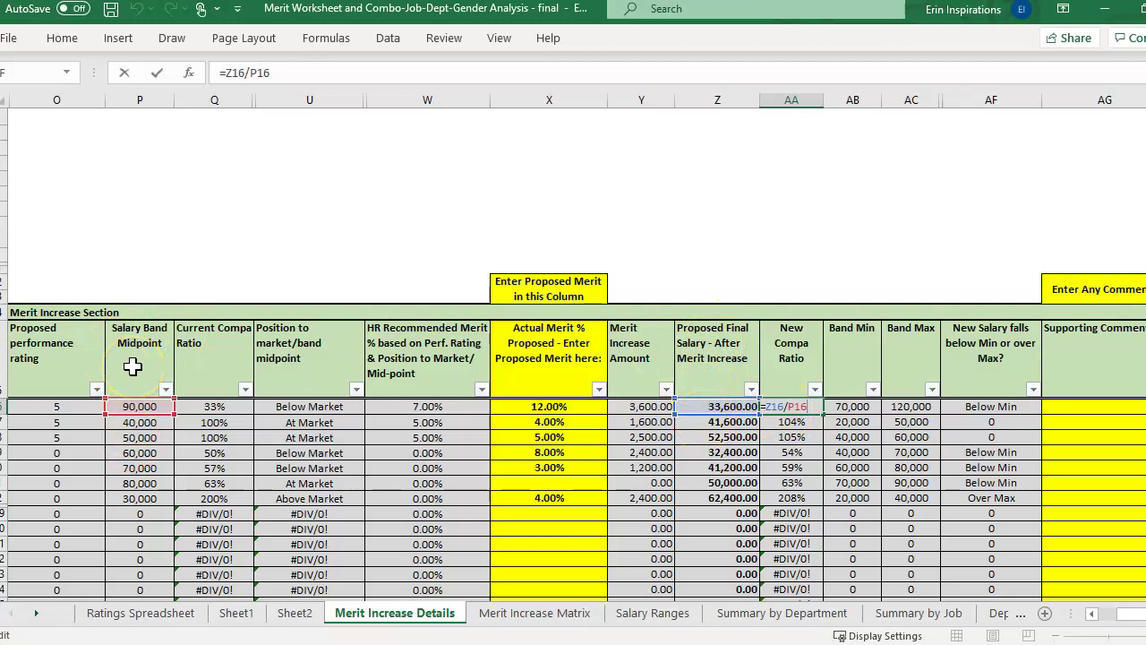
{"action": "key", "text": "Escape"}
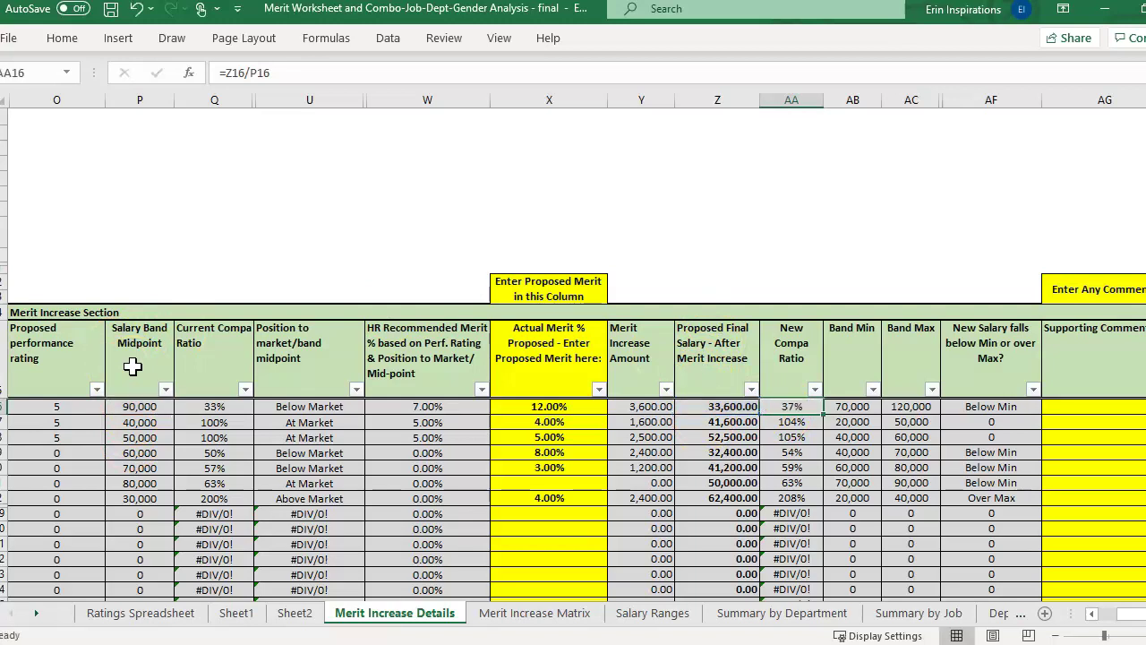
{"action": "key", "text": "Left"}
{"action": "key", "text": "Right"}
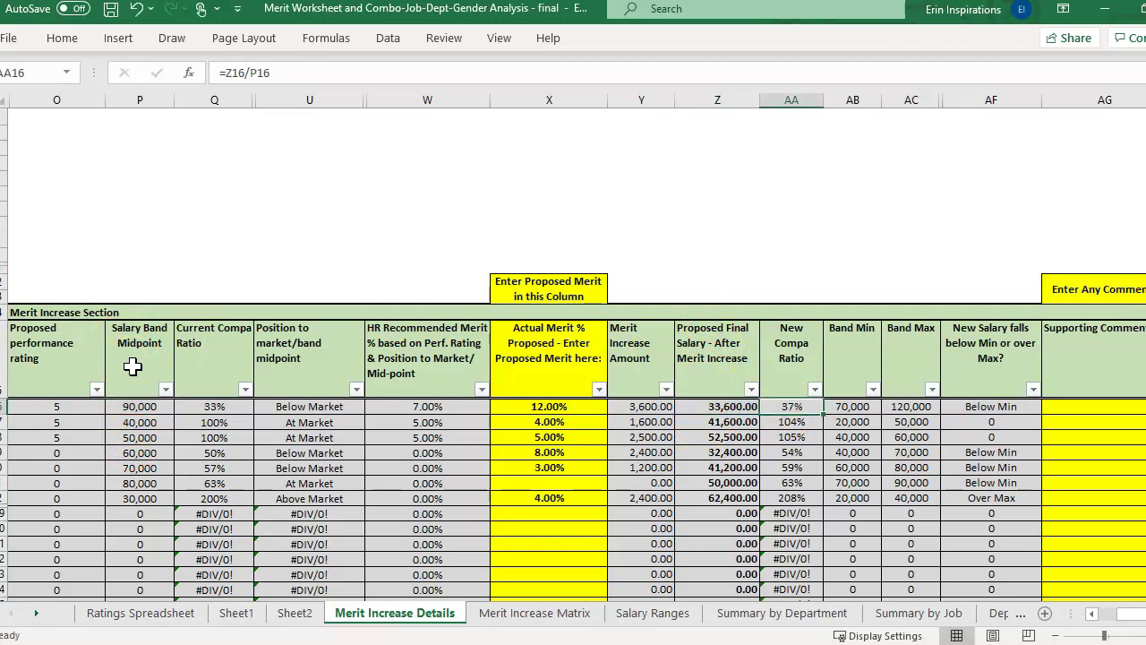
- On Sheet2, select the base salary and midpoint headings C5 and D5
{"action": "left_click", "coordinate": [295, 614]}
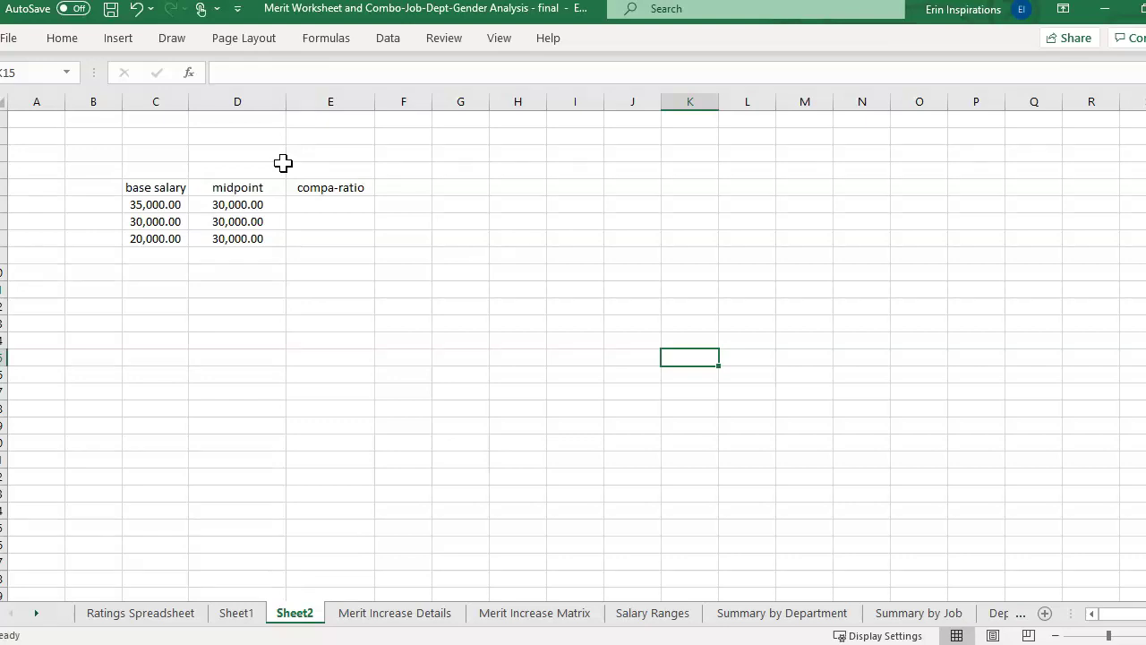
{"action": "left_click", "coordinate": [168, 185]}
{"action": "left_click", "coordinate": [270, 189]}
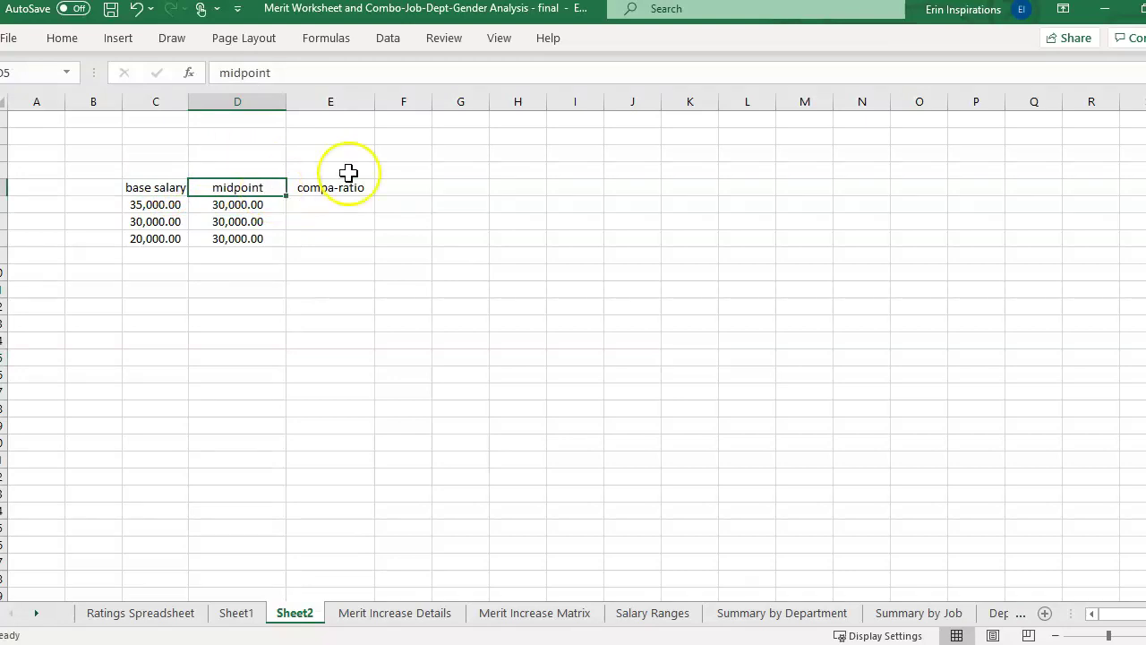
- On Salary Ranges, select grades A–G in B3:B9, then the whole Midpoint column E
{"action": "left_click", "coordinate": [686, 616]}
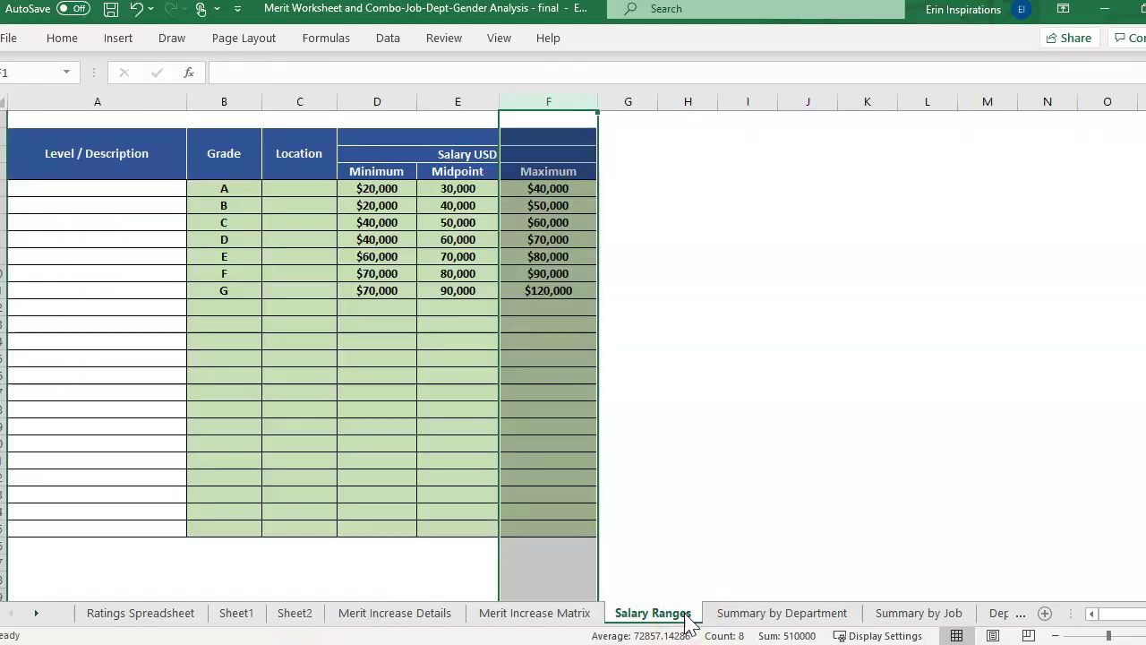
{"action": "left_click", "coordinate": [282, 171]}
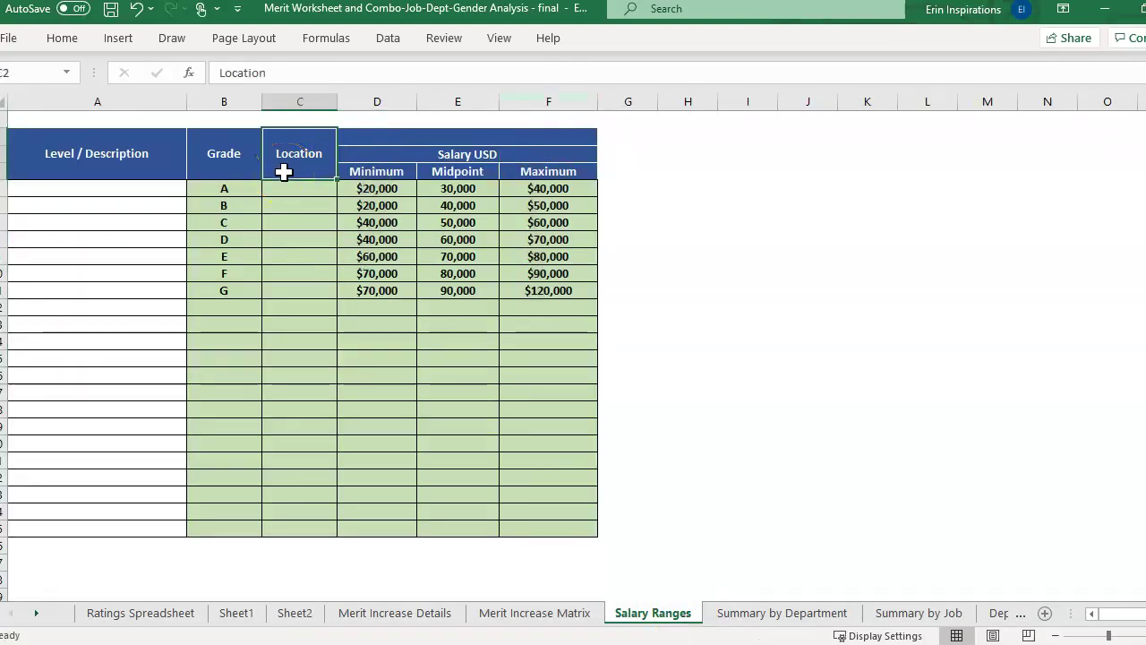
{"action": "left_click", "coordinate": [224, 183]}
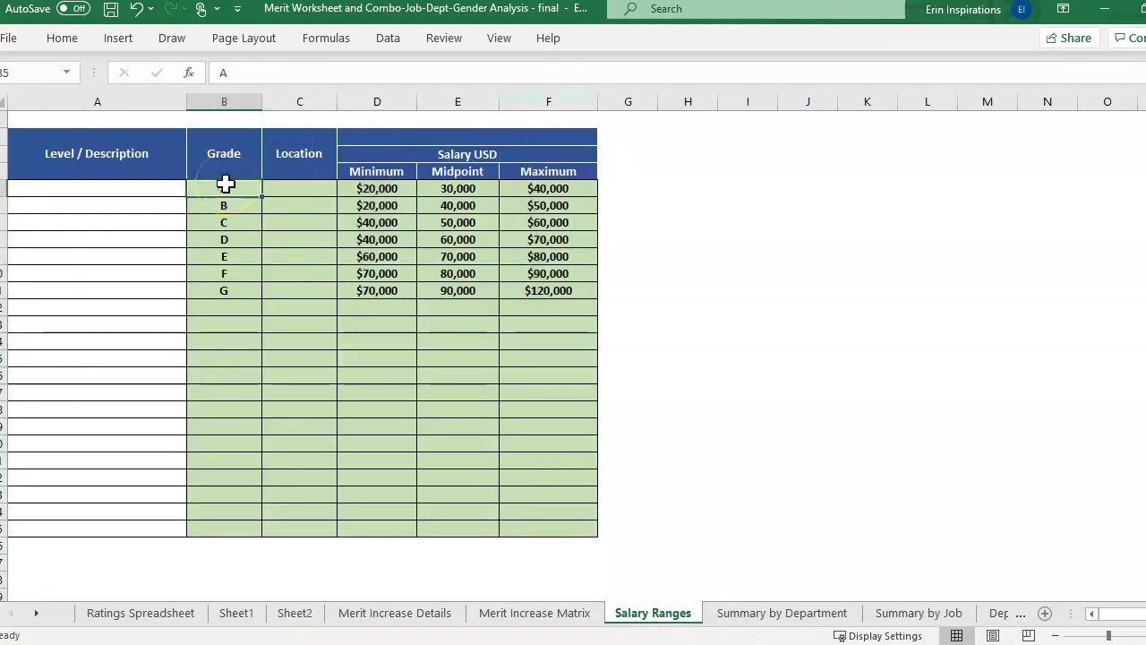
{"action": "left_click_drag", "start_coordinate": [225, 184], "coordinate": [227, 287]}
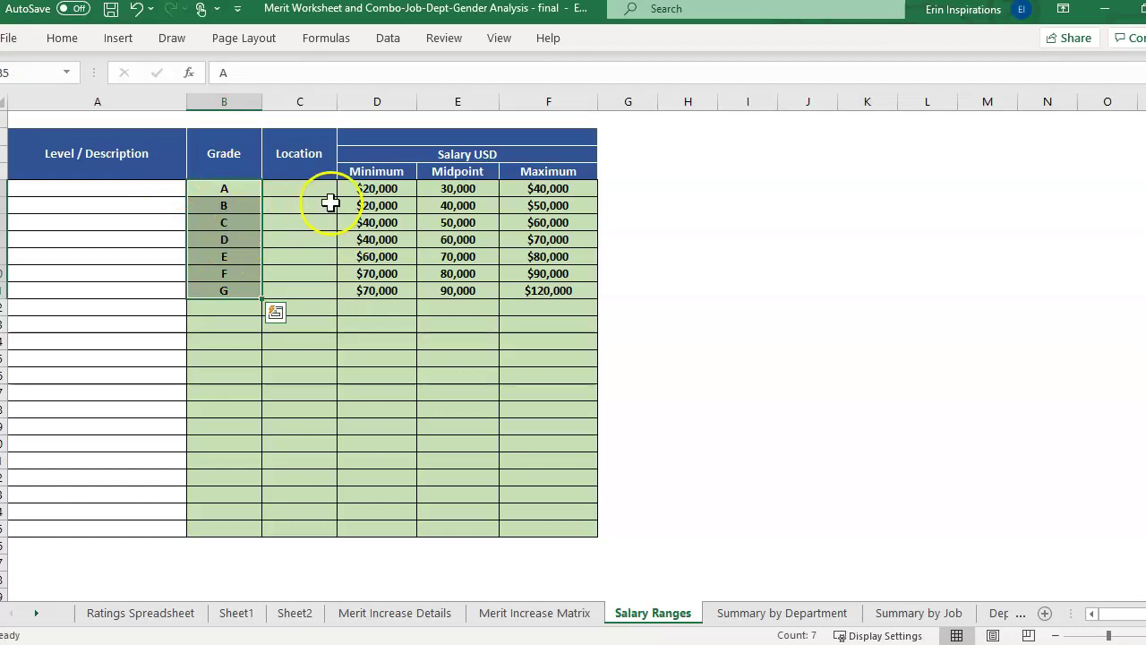
{"action": "left_click", "coordinate": [380, 174]}
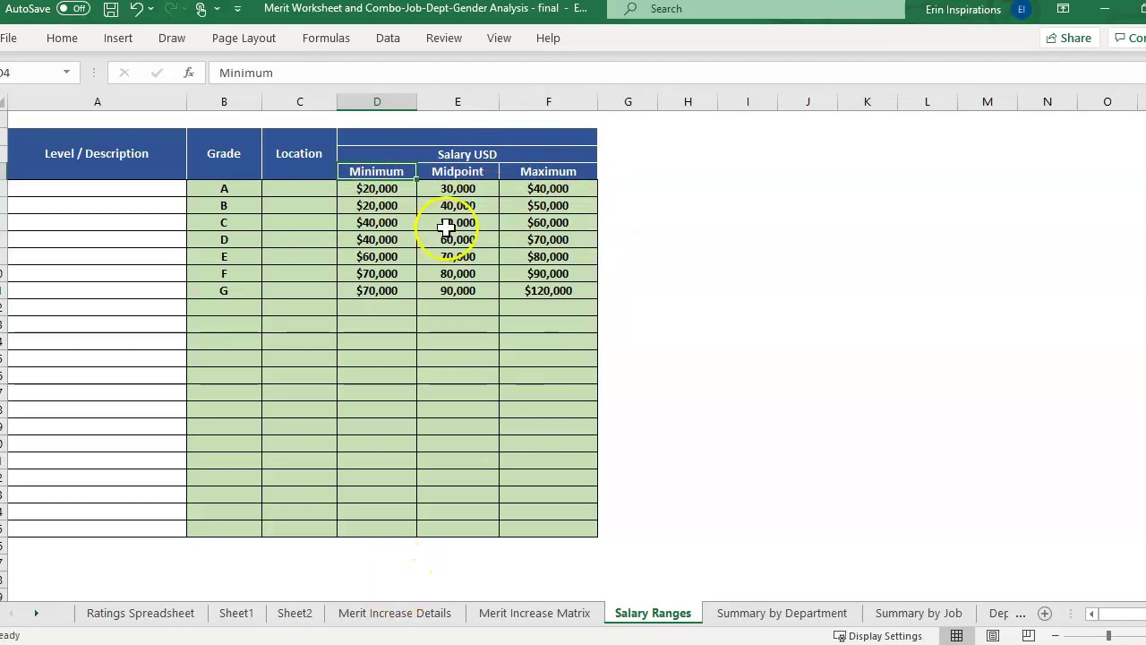
{"action": "left_click", "coordinate": [464, 103]}
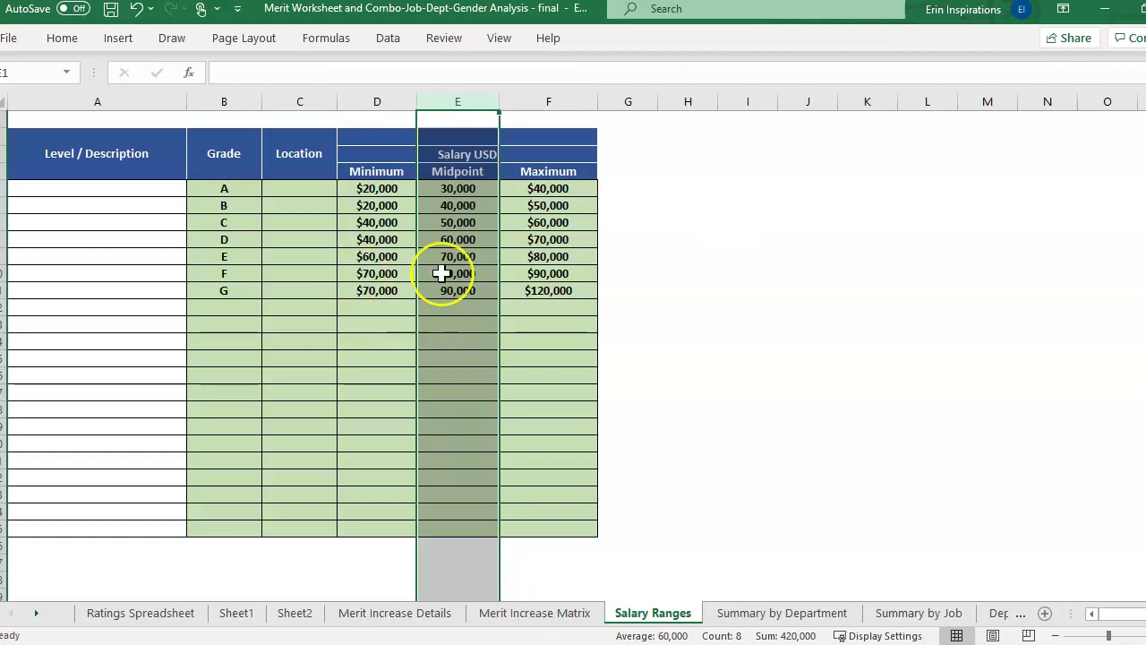
- On Sheet2, enter =C6/D6 in E6 to get the 117% compa-ratio
{"action": "left_click", "coordinate": [294, 612]}
{"action": "type", "text": "="}
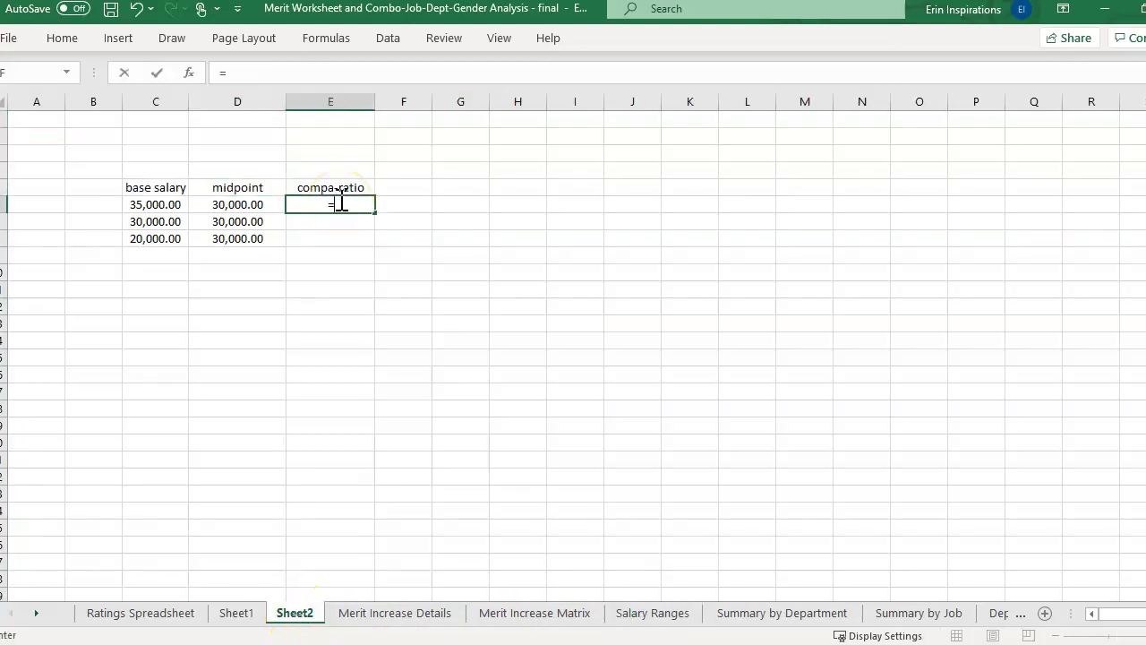
{"action": "left_click", "coordinate": [170, 205]}
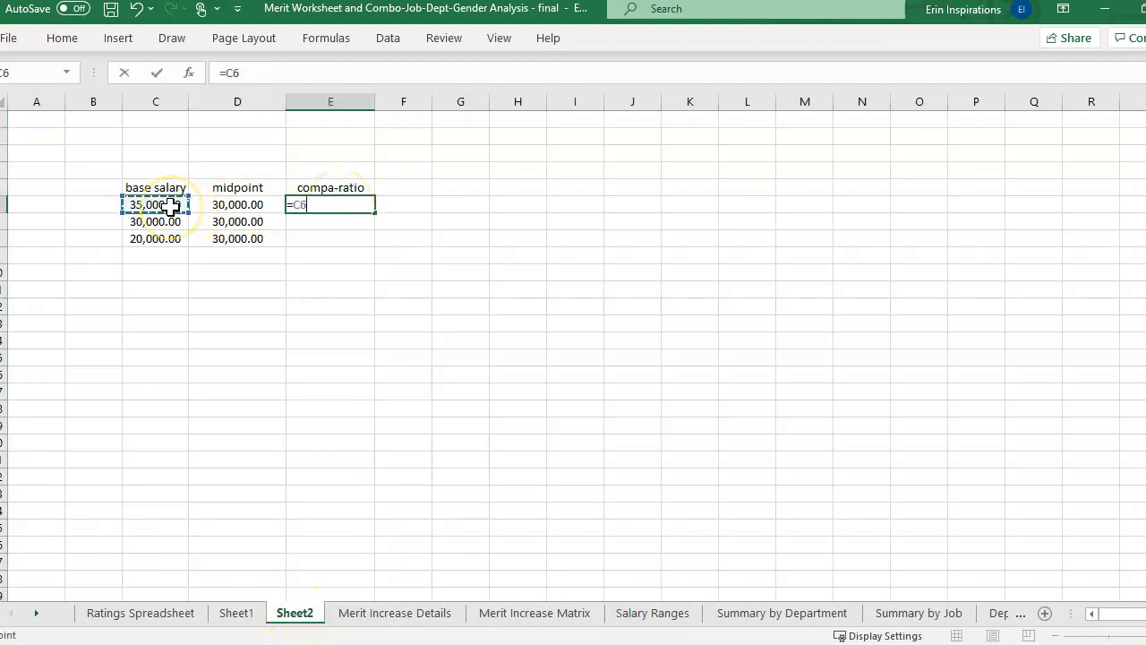
{"action": "type", "text": "/"}
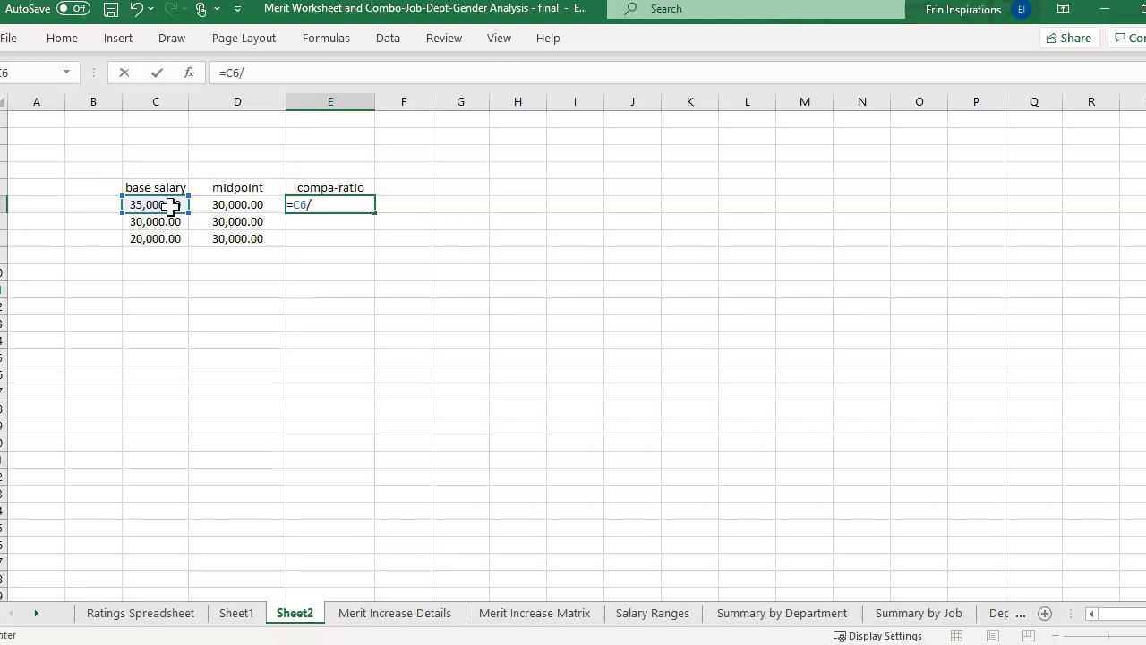
{"action": "left_click", "coordinate": [256, 206]}
{"action": "key", "text": "Return"}
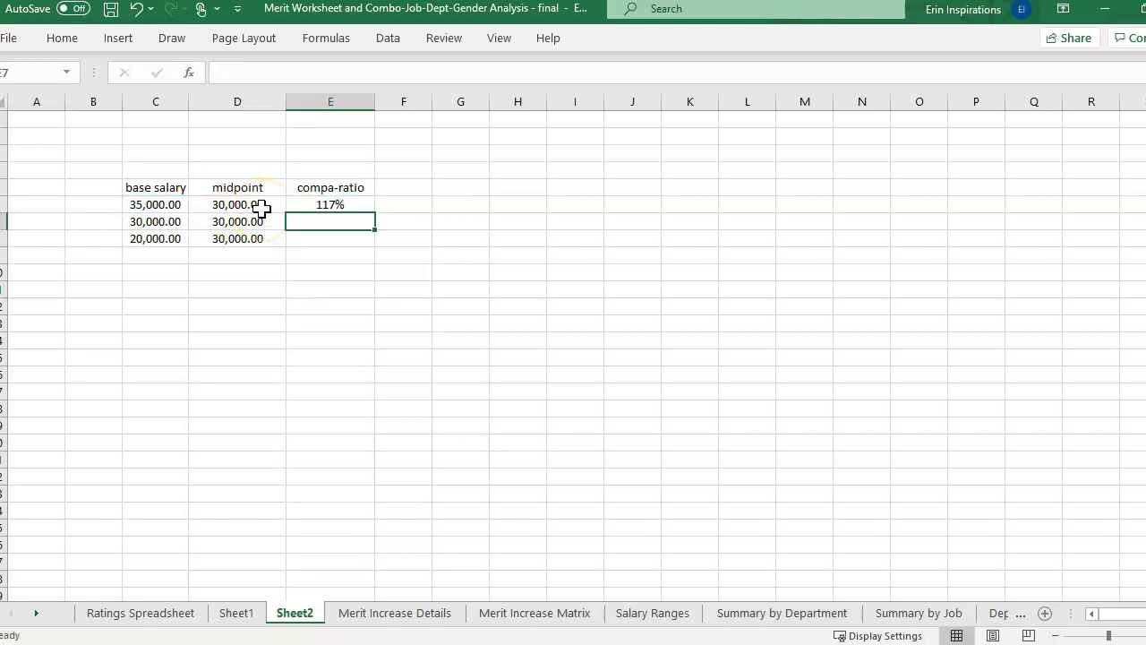
- Check E6's formula and highlight the compa-ratio column, base salaries and the three midpoints
{"action": "left_click", "coordinate": [338, 205]}
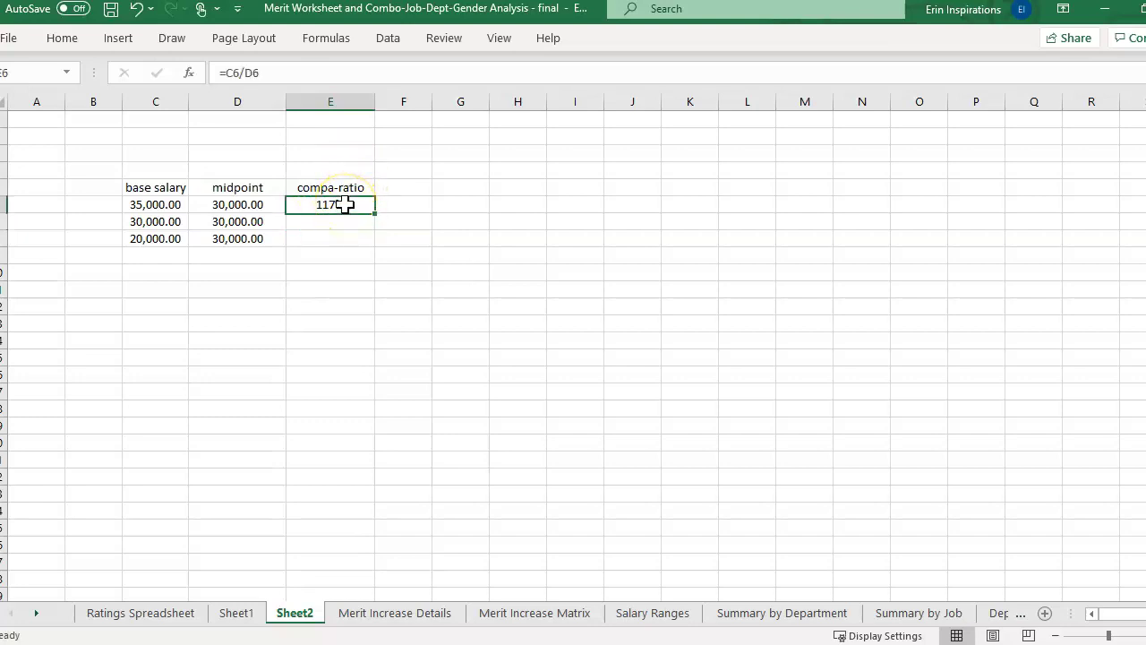
{"action": "left_click", "coordinate": [360, 94]}
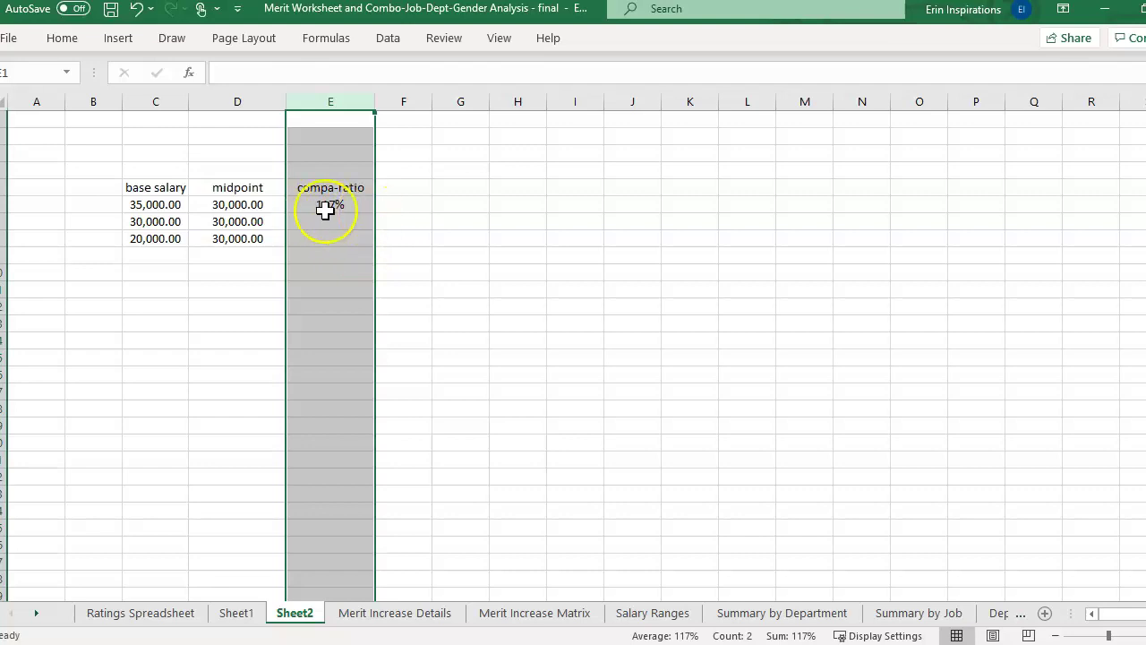
{"action": "left_click", "coordinate": [156, 220]}
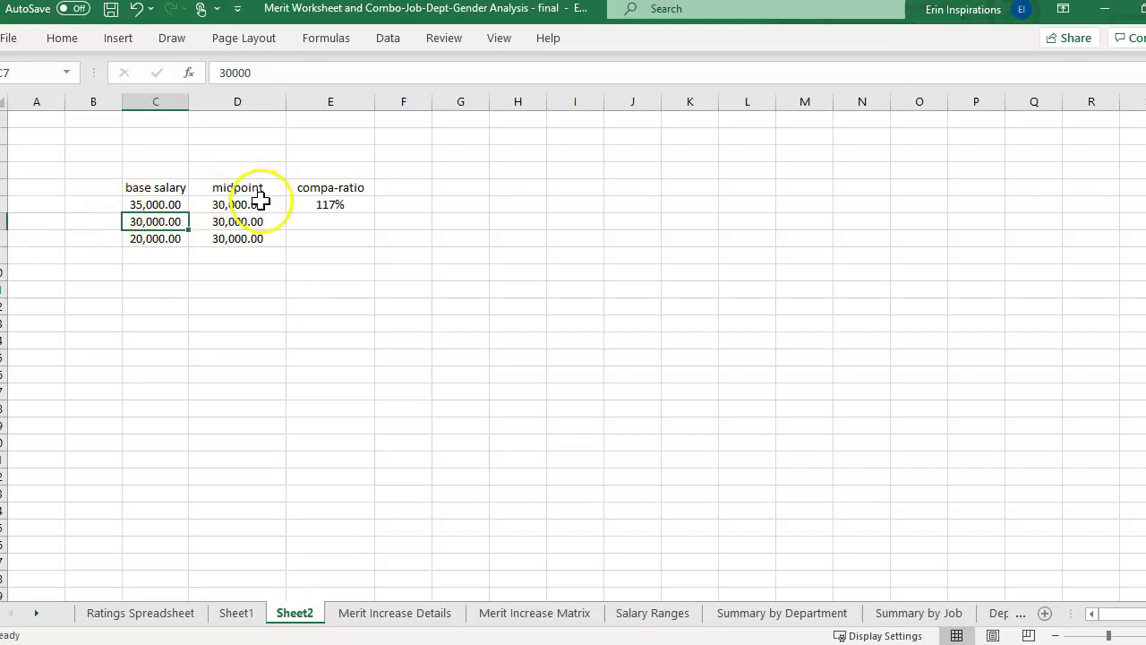
{"action": "left_click_drag", "start_coordinate": [259, 198], "coordinate": [259, 240]}
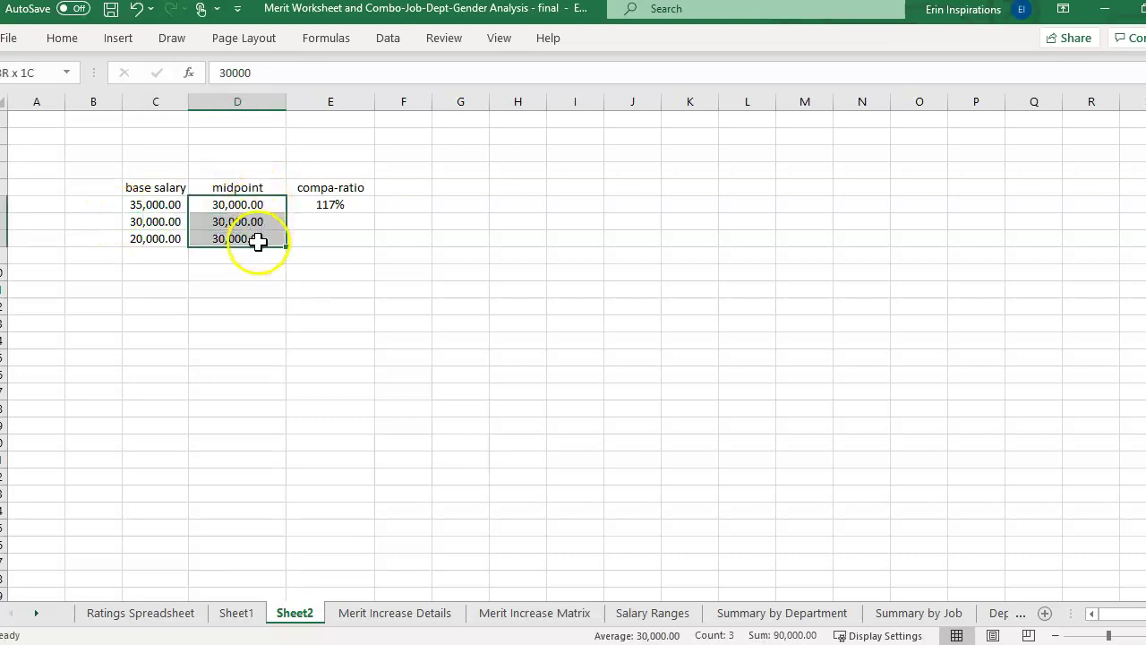
{"action": "left_click", "coordinate": [163, 203]}
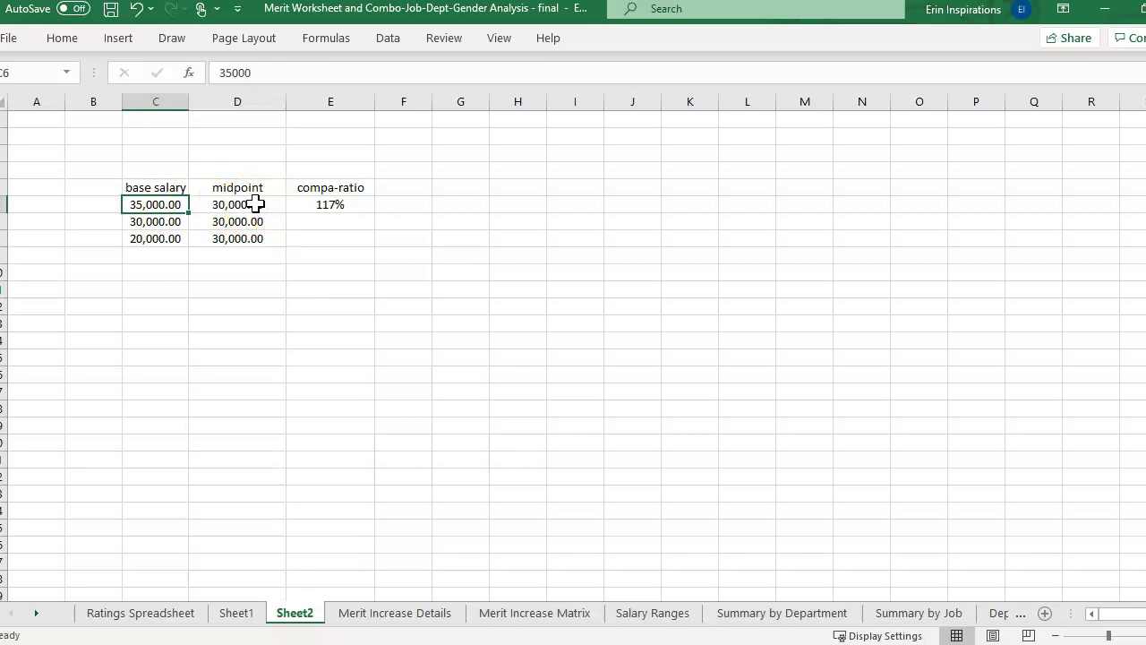
- Fill E6's compa-ratio formula down to E8 and highlight row 7's salary and midpoint
{"action": "left_click", "coordinate": [333, 206]}
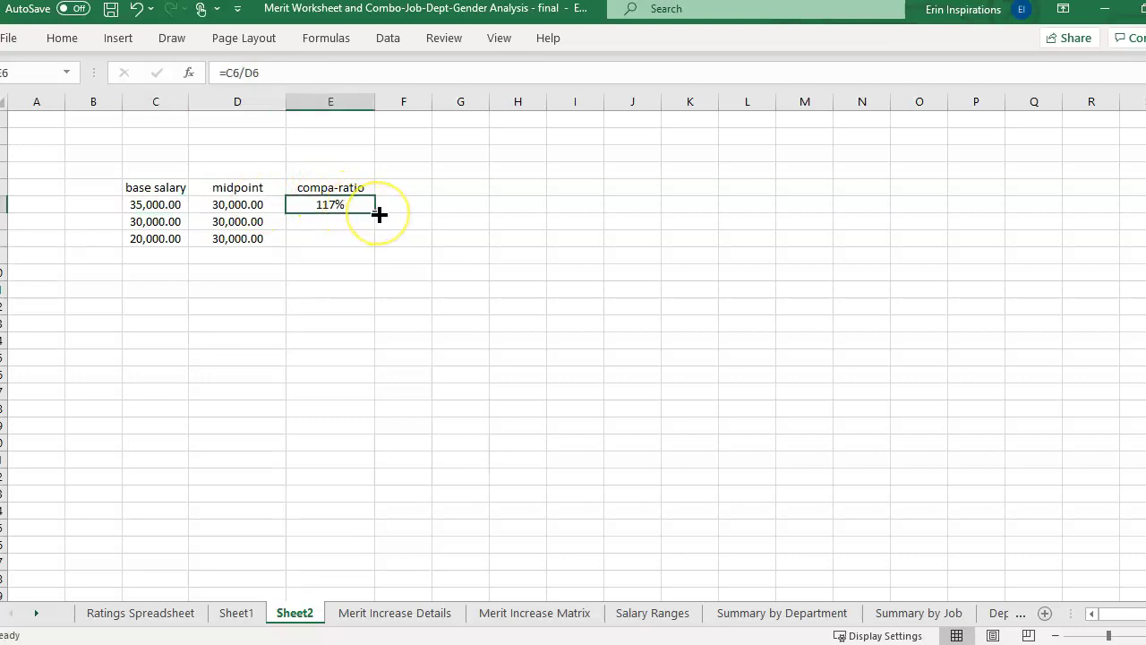
{"action": "left_click_drag", "start_coordinate": [378, 213], "coordinate": [358, 236]}
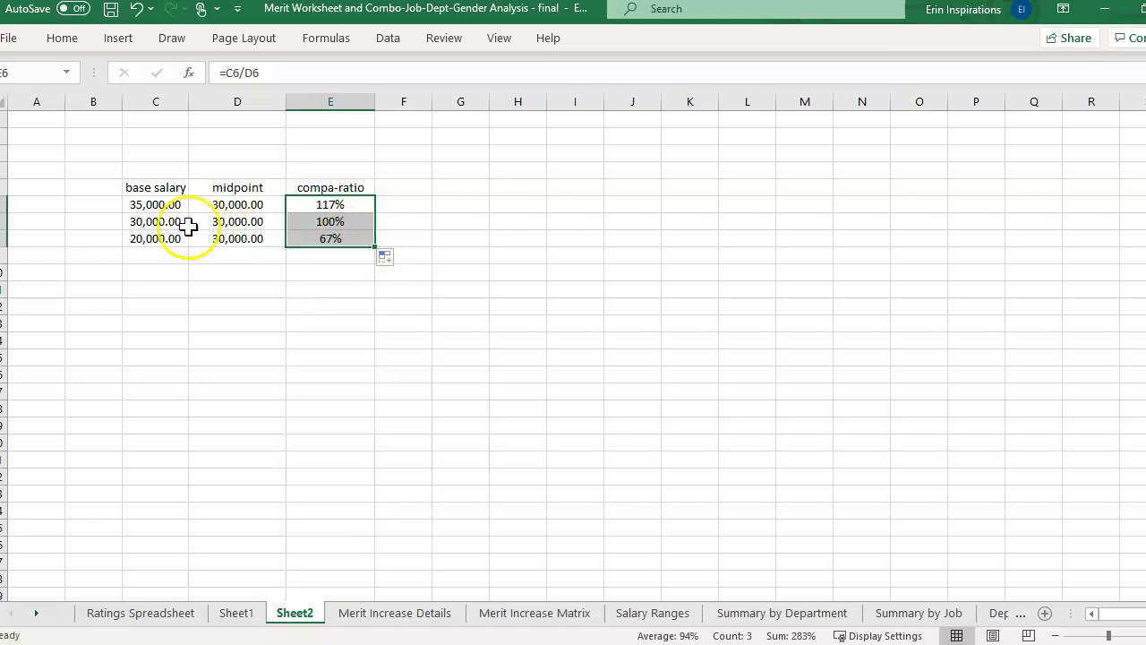
{"action": "left_click", "coordinate": [161, 222]}
{"action": "left_click_drag", "start_coordinate": [160, 222], "coordinate": [238, 223]}
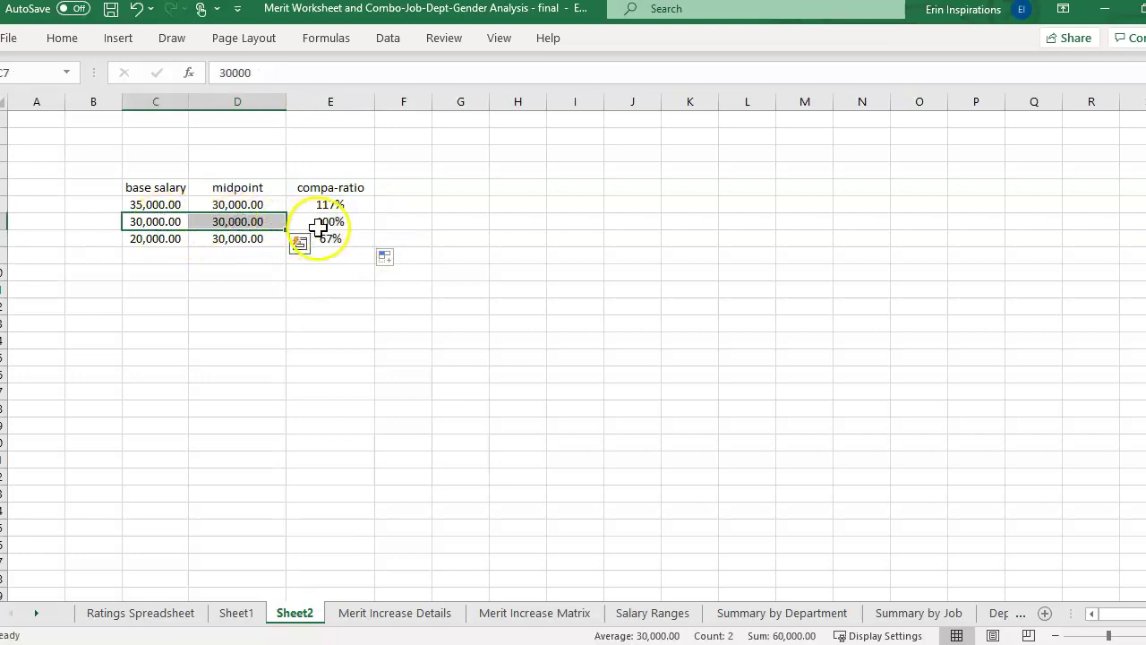
- Review the formulas behind the 100% and 67% results, the last being =C8/D8
{"action": "left_click", "coordinate": [355, 221]}
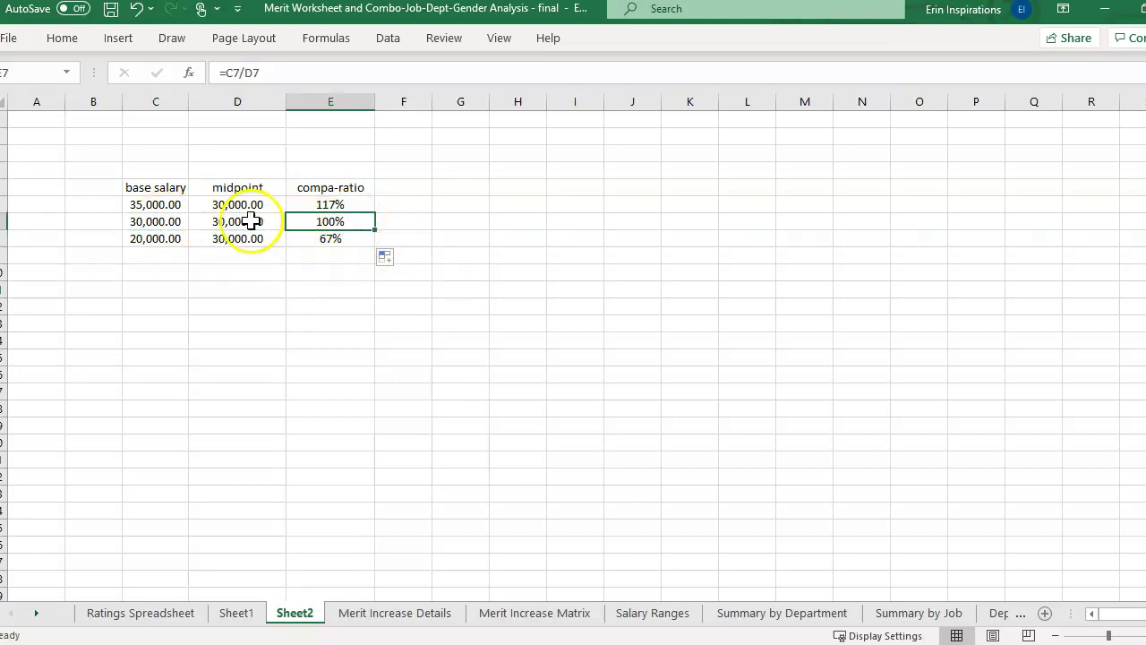
{"action": "left_click", "coordinate": [430, 221]}
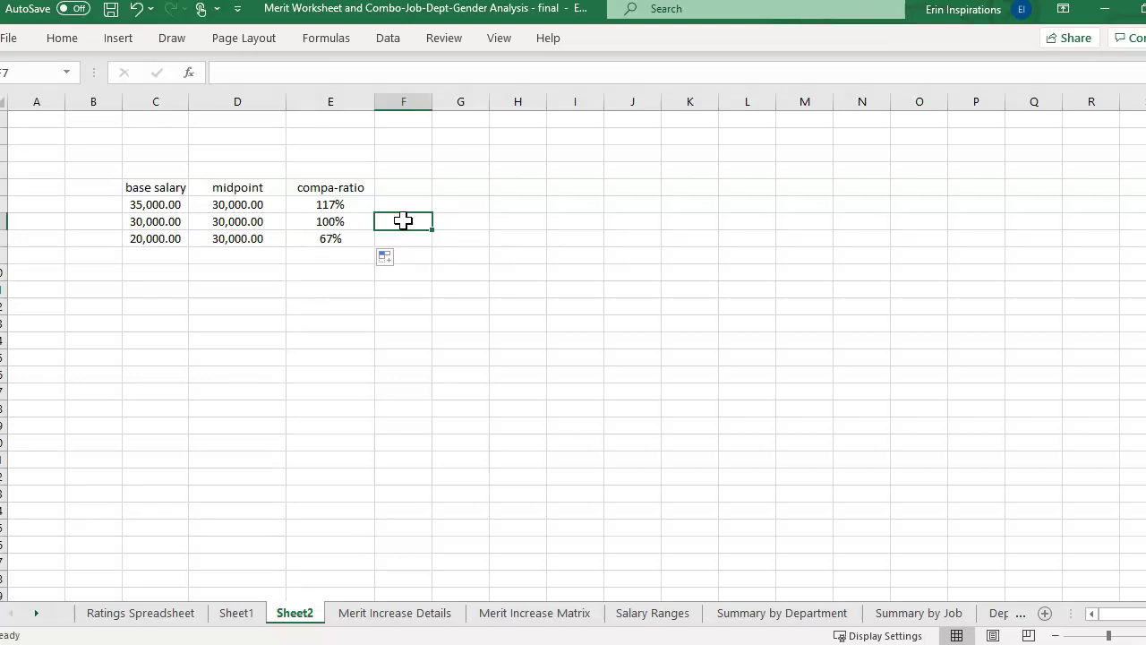
{"action": "left_click", "coordinate": [149, 235]}
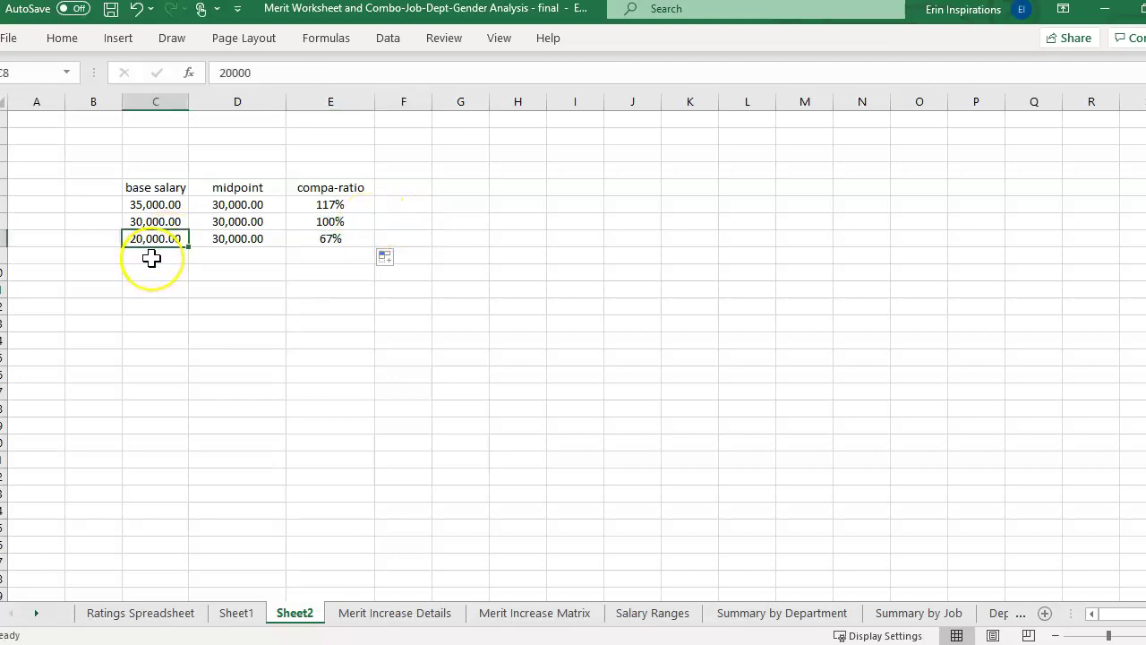
{"action": "left_click", "coordinate": [152, 258]}
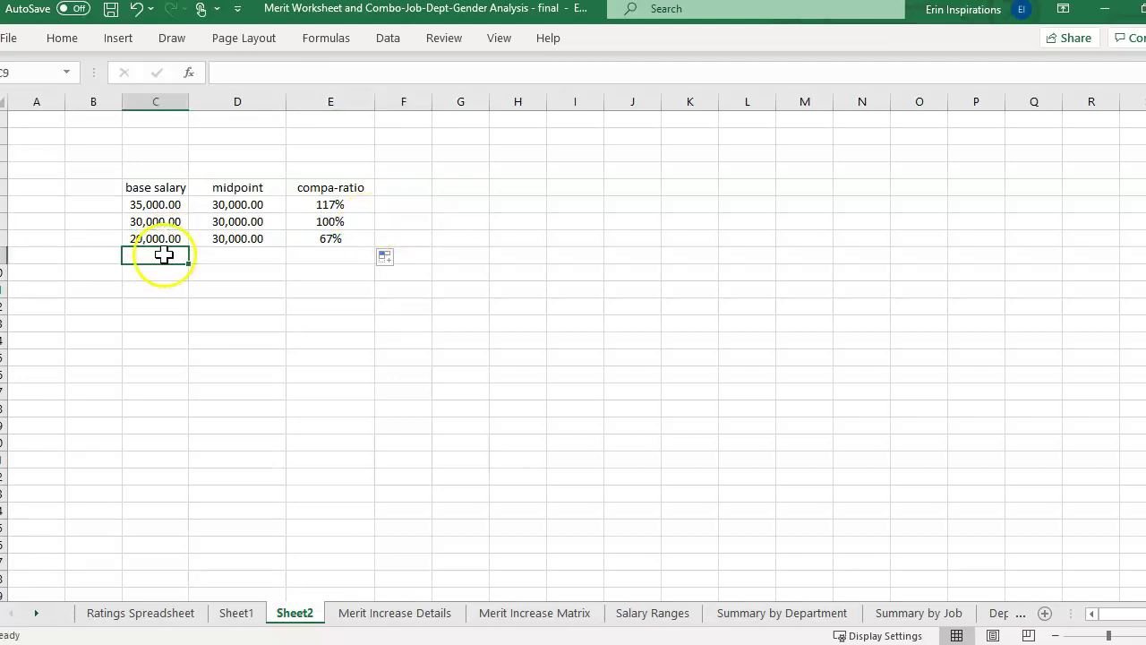
{"action": "left_click", "coordinate": [361, 239]}
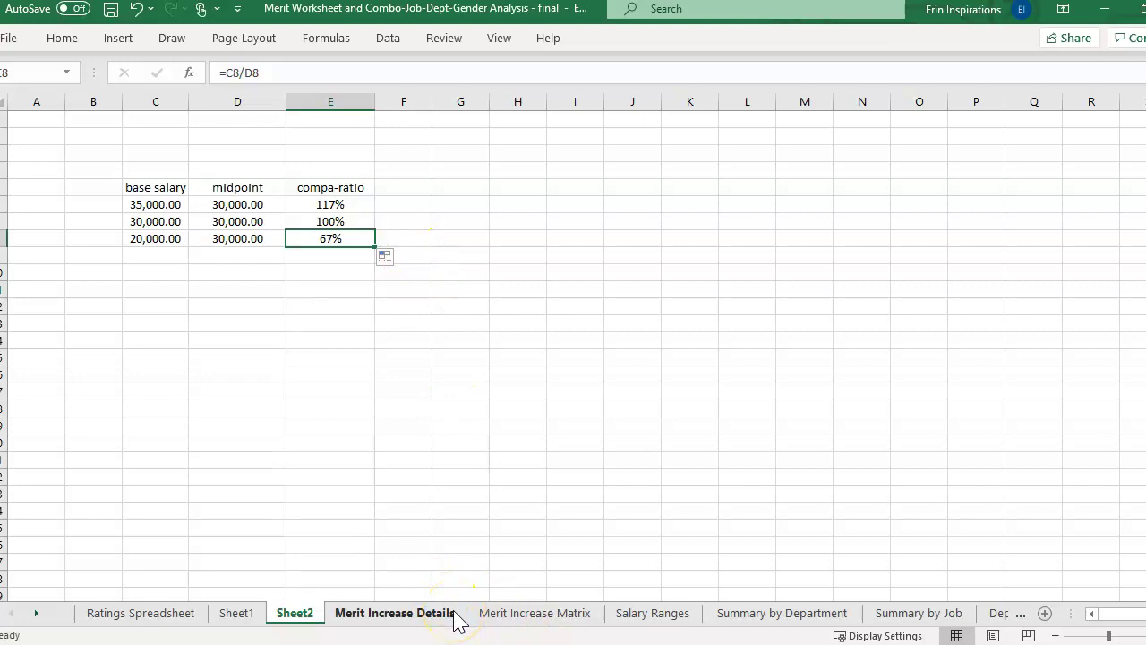
- On Merit Increase Details, bring titles, salaries, midpoints and current compa-ratios (33%–200%) into view
{"action": "left_click", "coordinate": [395, 613]}
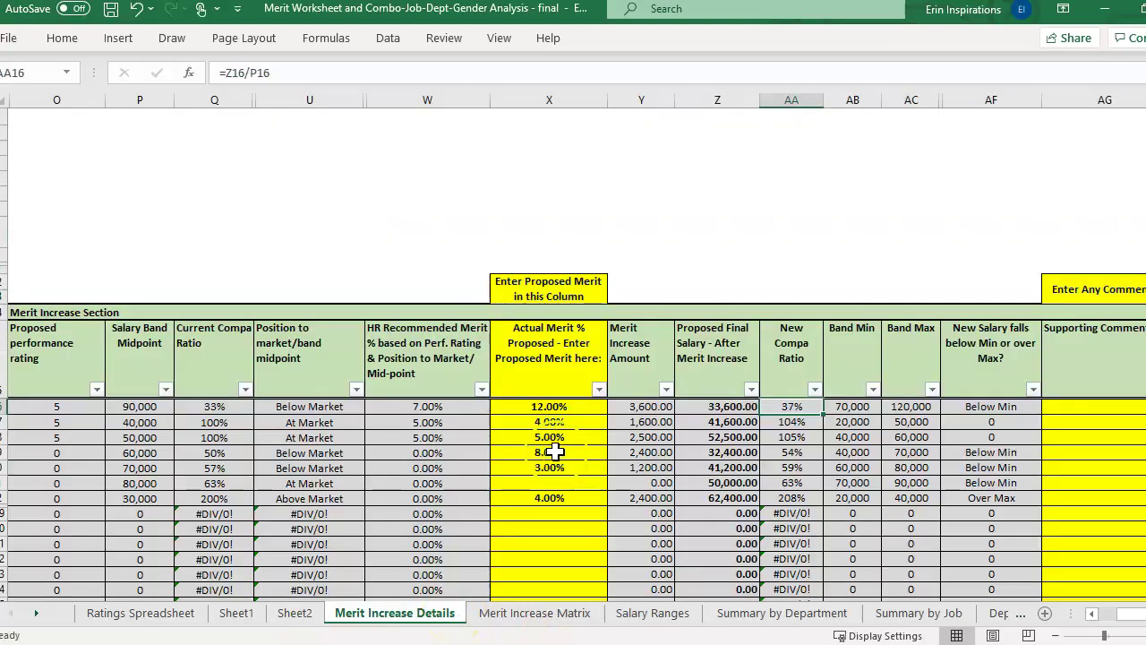
{"action": "left_click", "coordinate": [436, 295]}
{"action": "key", "text": "Left"}
{"action": "key", "text": "Left"}
{"action": "key", "text": "Left"}
{"action": "key", "text": "Left"}
{"action": "key", "text": "Left"}
{"action": "key", "text": "Left"}
{"action": "key", "text": "Left"}
{"action": "key", "text": "Left"}
{"action": "key", "text": "Left"}
{"action": "key", "text": "Left"}
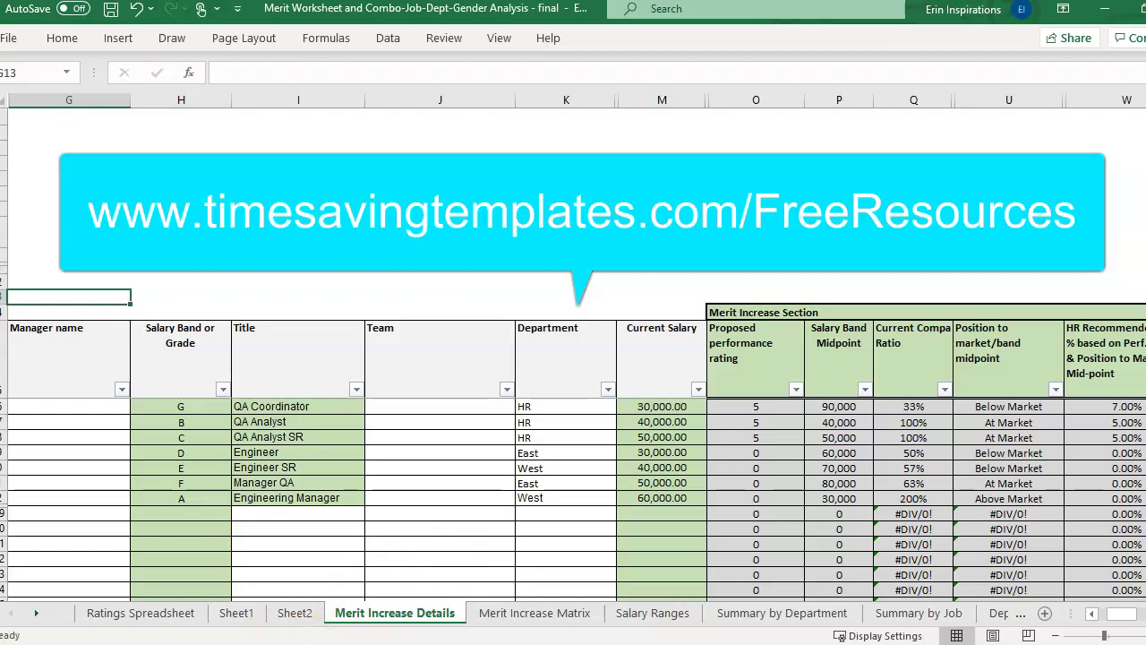
{"action": "mouse_move", "coordinate": [311, 644]}
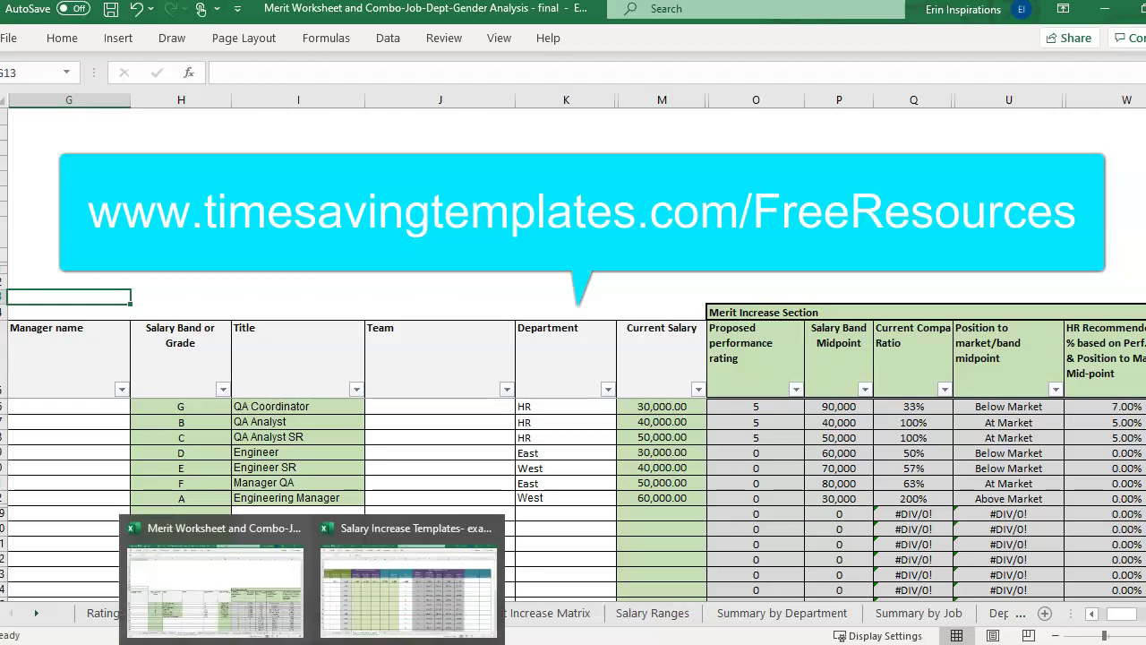
- Return to Chrome's Compensation Analytics page, showing the Compensation Metrics for the HR Professional cheatsheet preview
{"action": "left_click", "coordinate": [331, 573]}
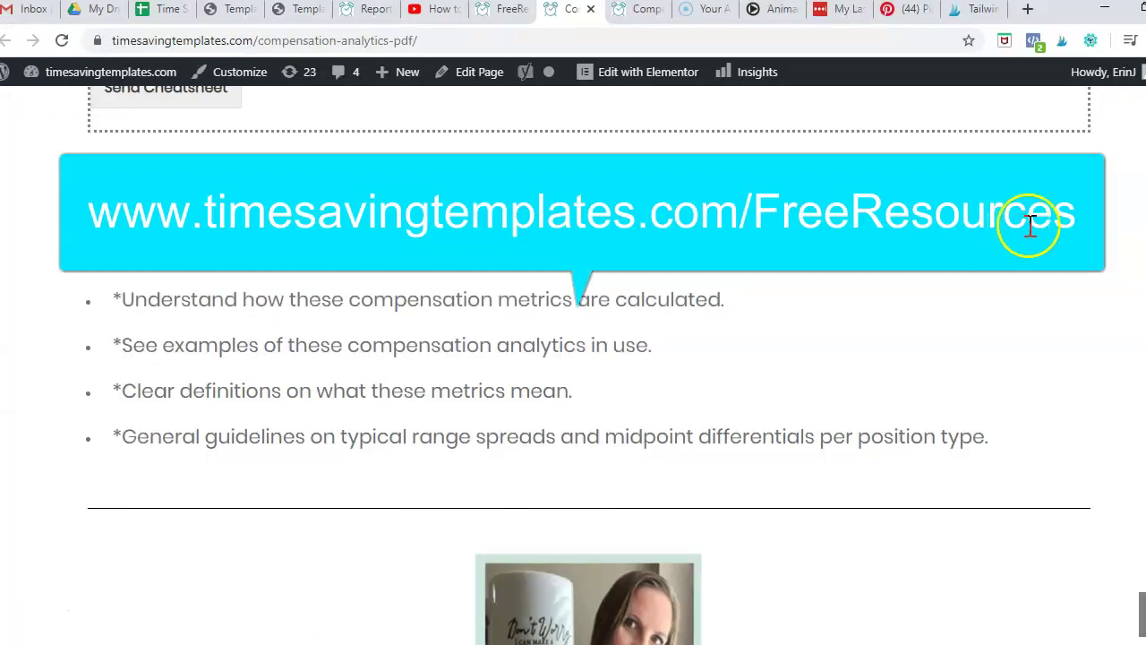
{"action": "scroll", "coordinate": [573, 367], "scroll_direction": "up", "scroll_amount": 10}
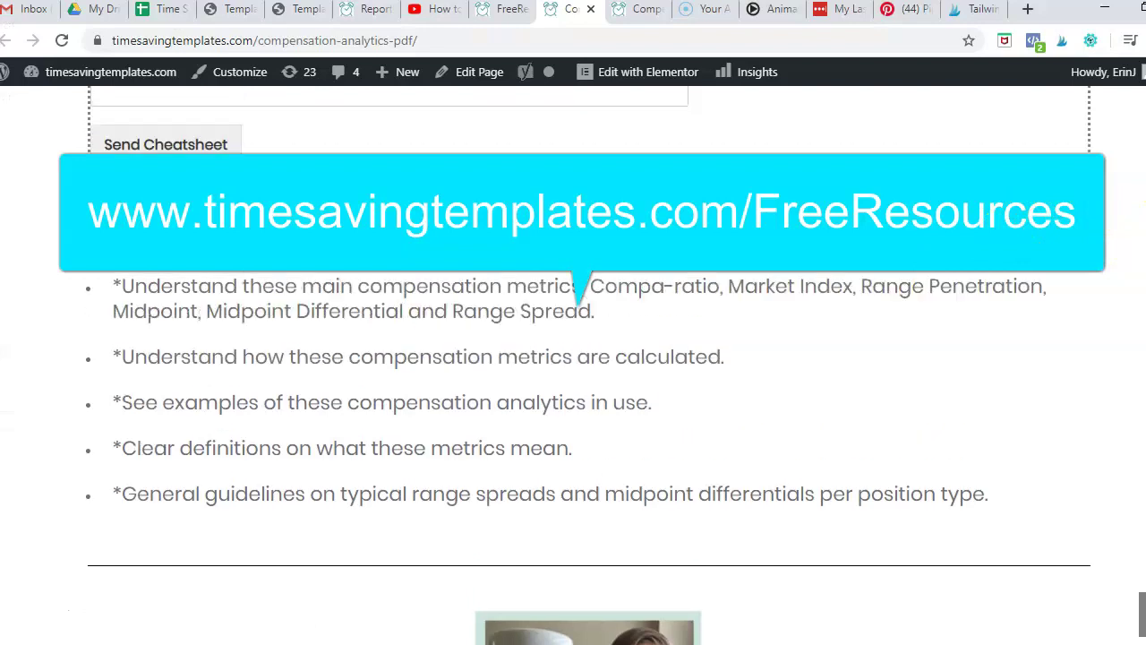
{"action": "scroll", "coordinate": [573, 367], "scroll_direction": "down", "scroll_amount": 1}
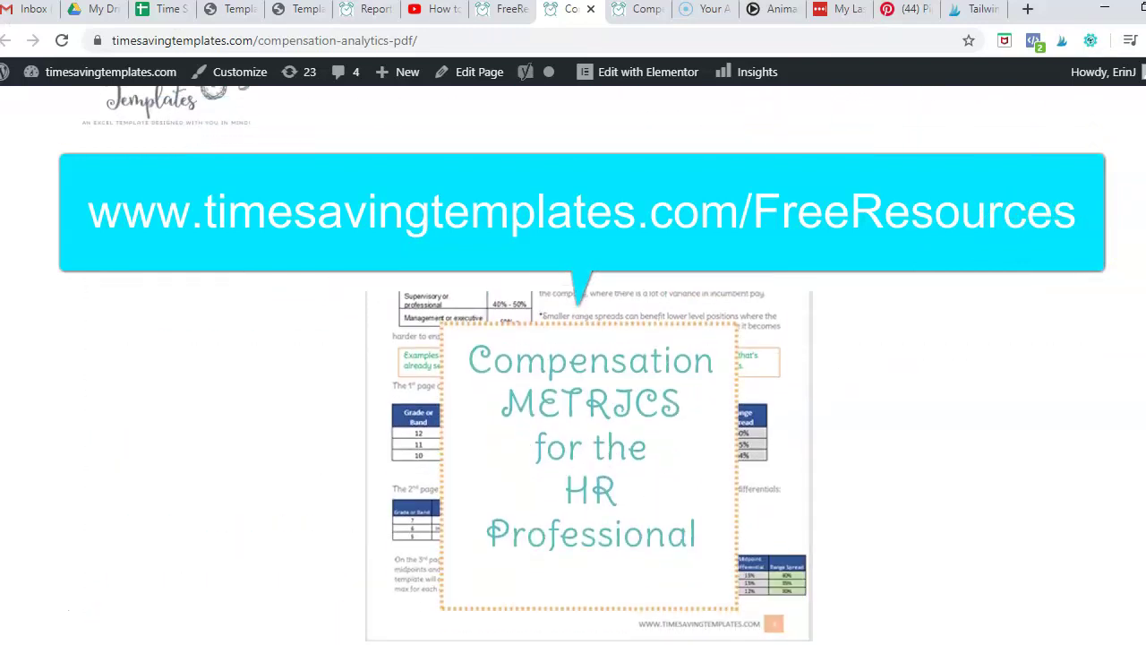